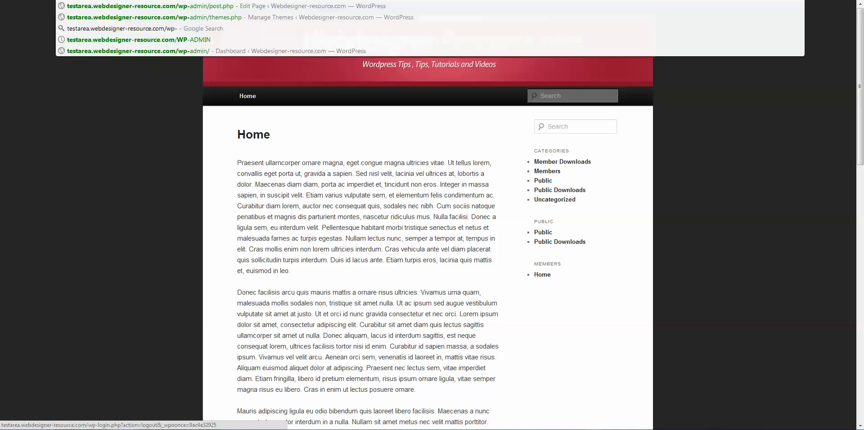
# - Log in to the WordPress admin dashboard with the admin account
pyautogui.press('Return')
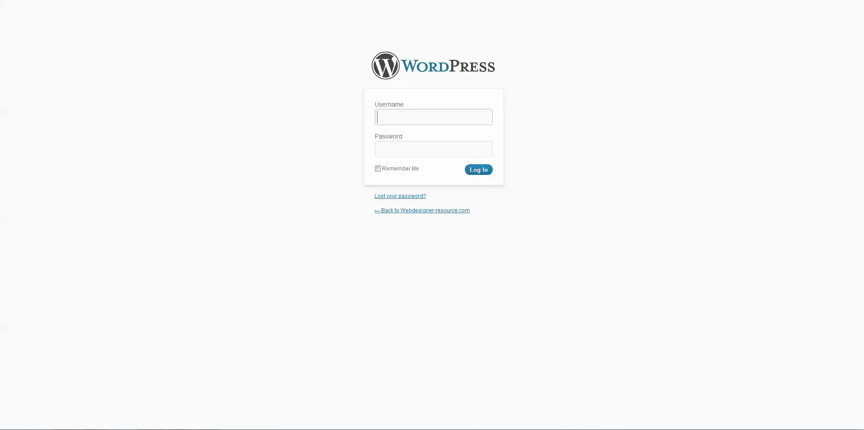
pyautogui.write('admin')
pyautogui.press('Tab')
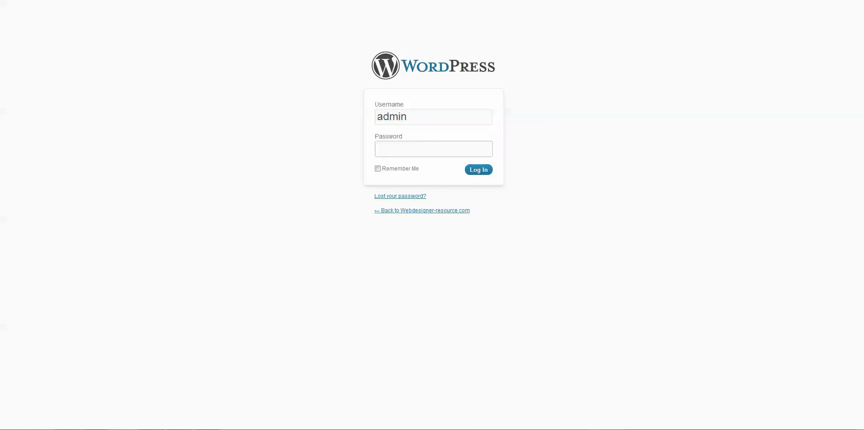
pyautogui.write('******')
pyautogui.press('Return')
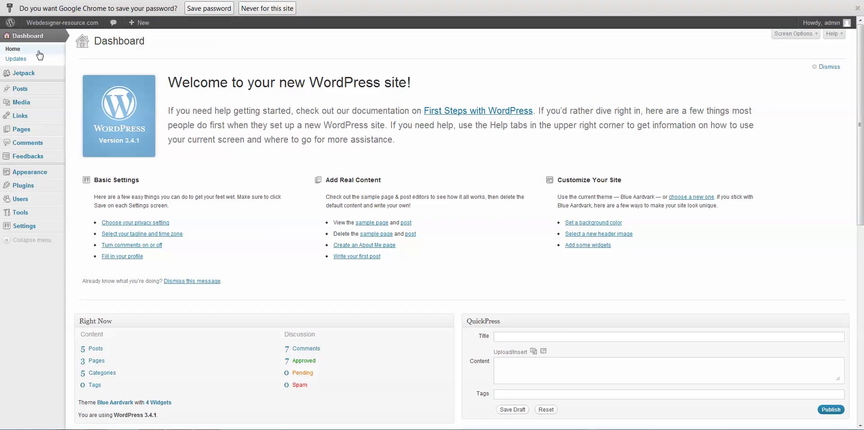
# - Search plugins for 'membership', then install and activate Paid Memberships Pro
pyautogui.moveTo(31, 188)
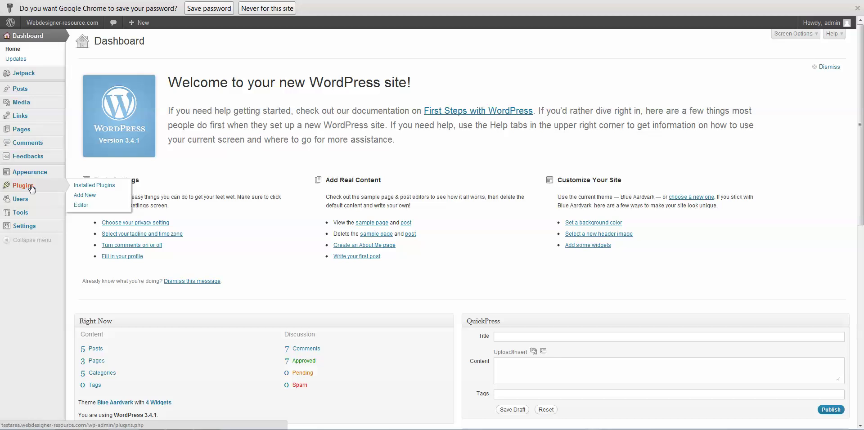
pyautogui.click(84, 196)
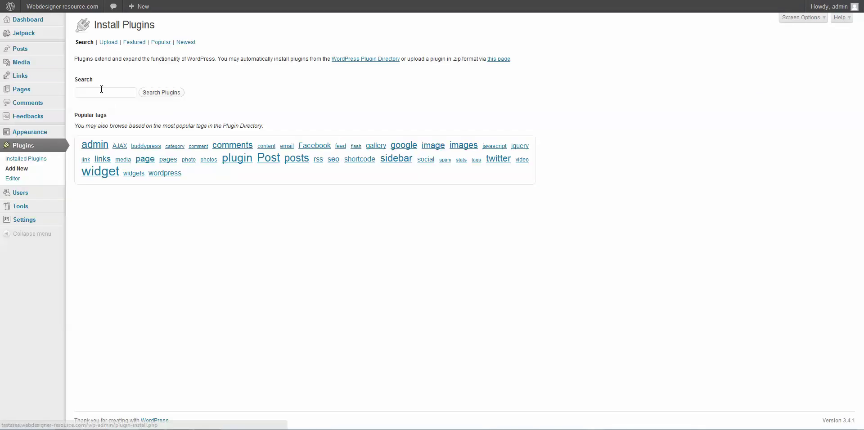
pyautogui.click(100, 92)
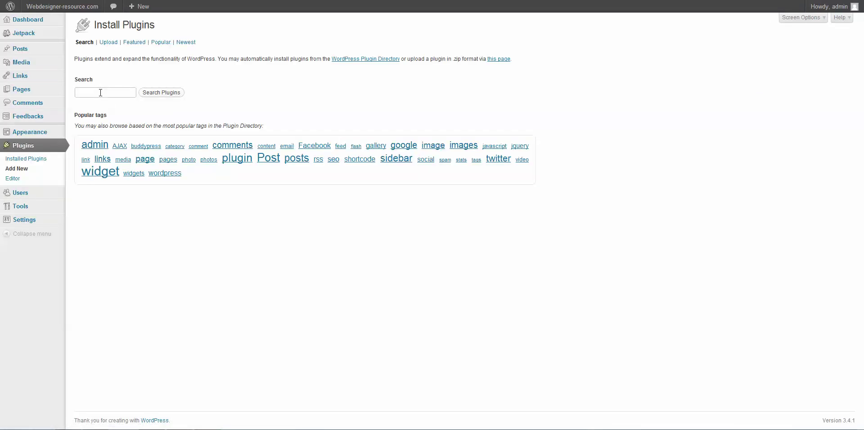
pyautogui.write('membership')
pyautogui.press('Return')
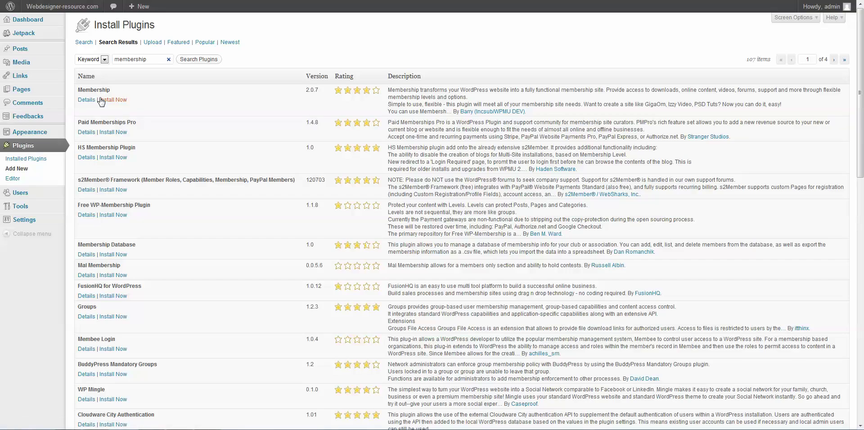
pyautogui.click(113, 133)
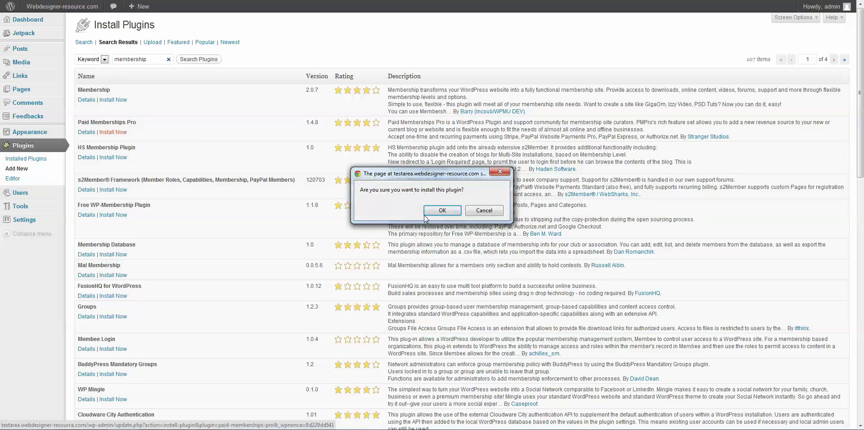
pyautogui.click(427, 212)
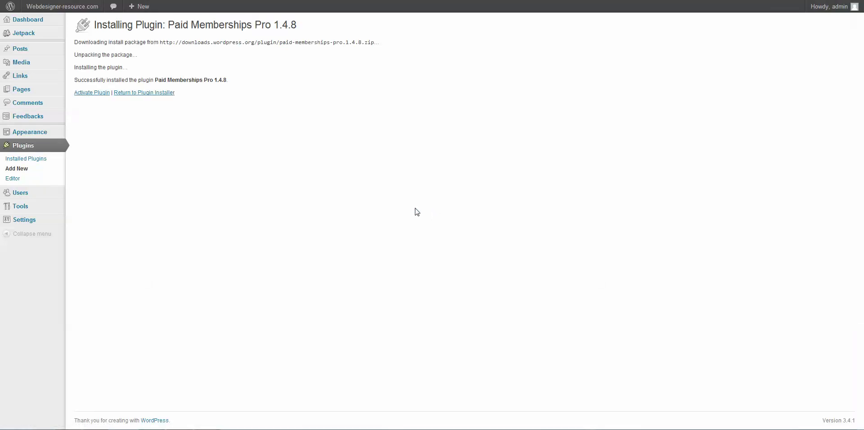
pyautogui.click(96, 93)
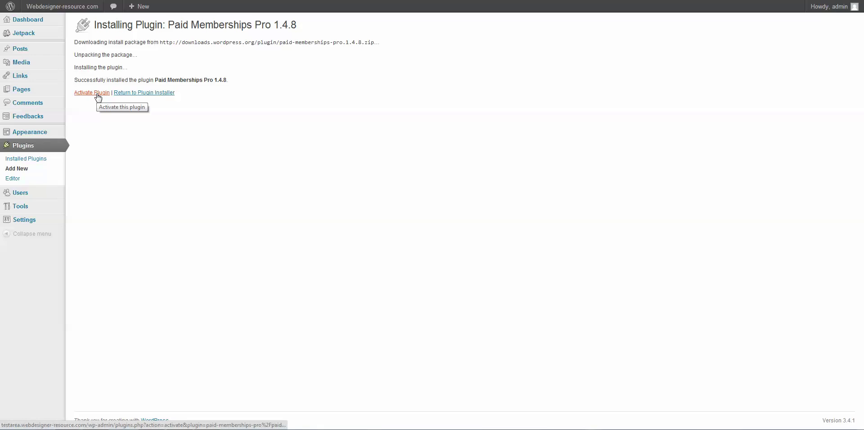
pyautogui.click(97, 93)
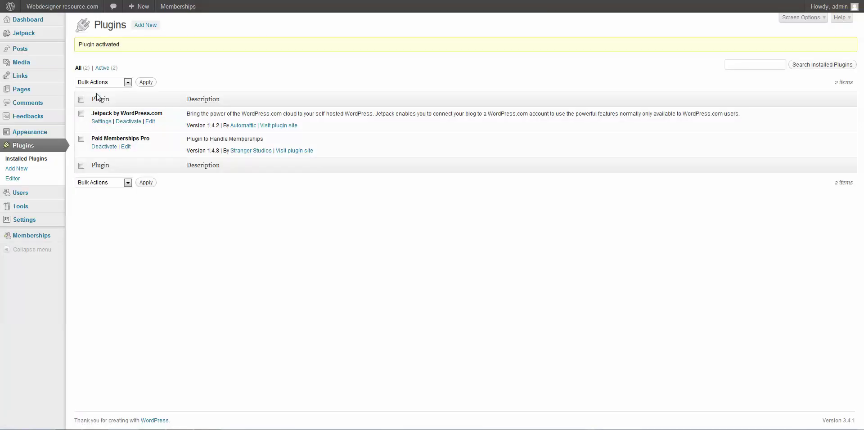
# - Start a new membership level named 'Basic Membership' with description 'You have access'
pyautogui.moveTo(15, 236)
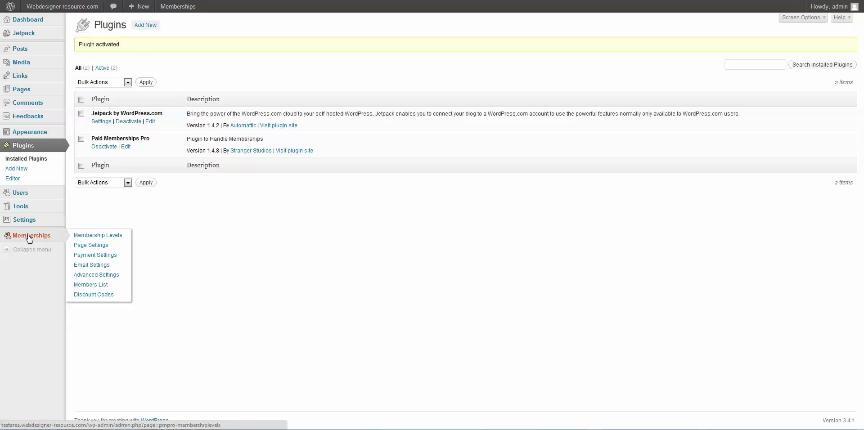
pyautogui.click(90, 237)
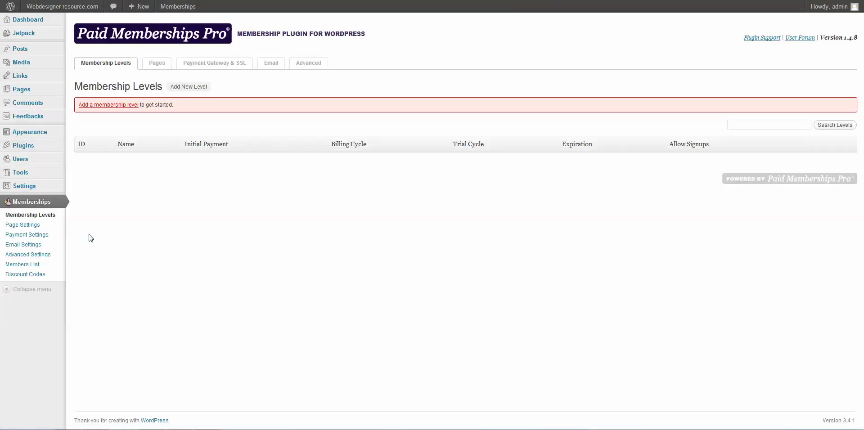
pyautogui.click(99, 110)
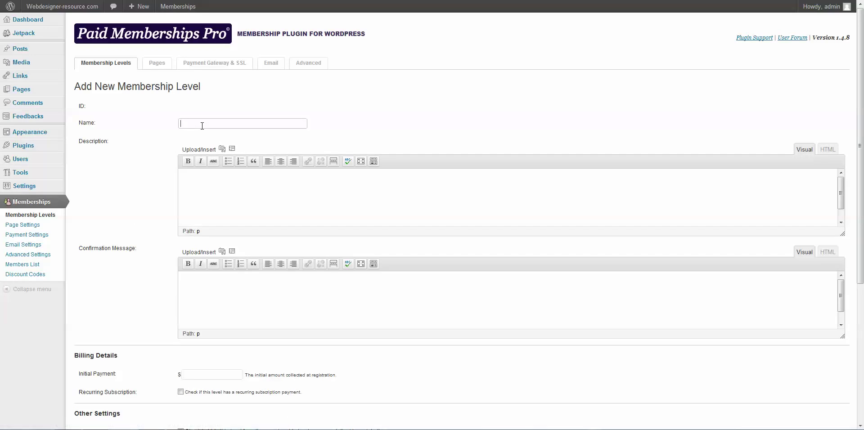
pyautogui.write('Basic')
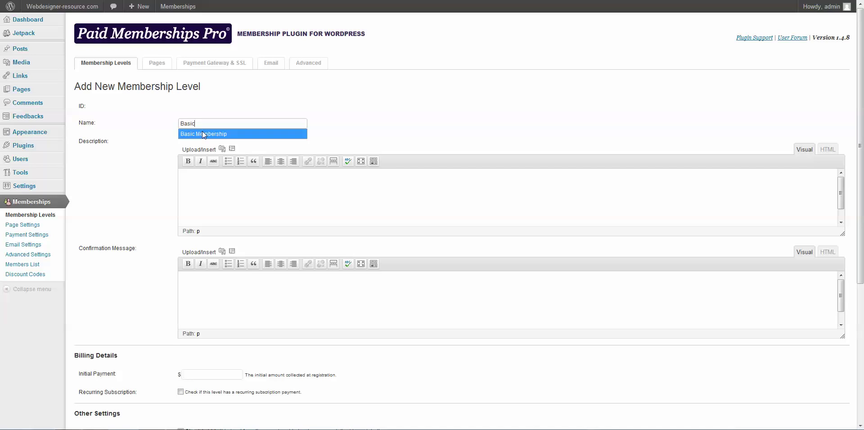
pyautogui.click(201, 133)
pyautogui.click(214, 182)
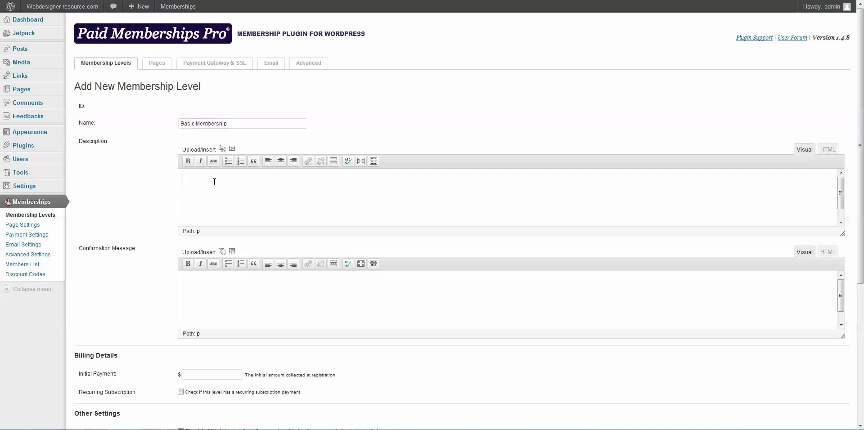
pyautogui.write('You have access')
# - Give the level a $25 initial payment and a 1-year expiration
pyautogui.scroll(-2, 334, 323)
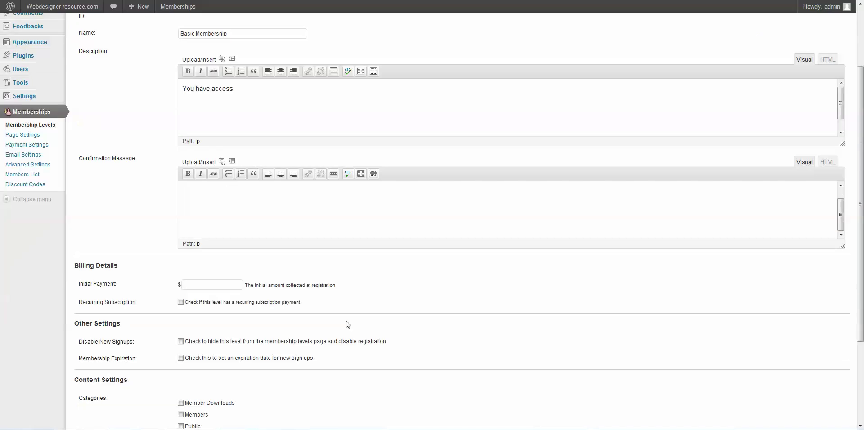
pyautogui.click(191, 287)
pyautogui.write('25')
pyautogui.scroll(-1, 333, 314)
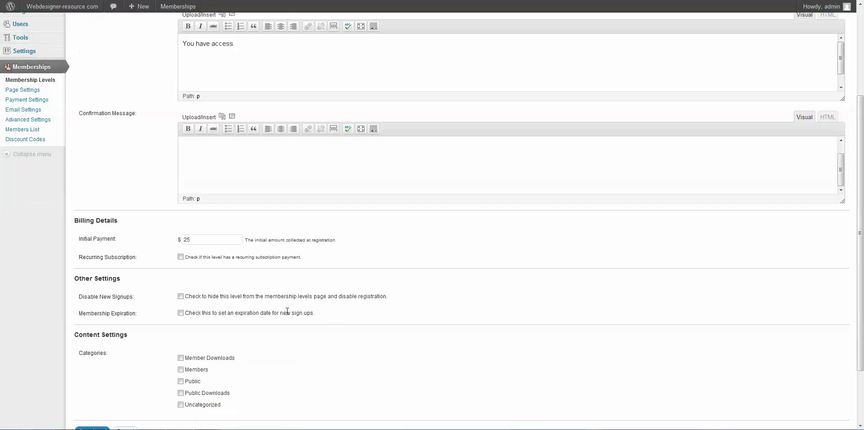
pyautogui.click(181, 314)
pyautogui.click(243, 331)
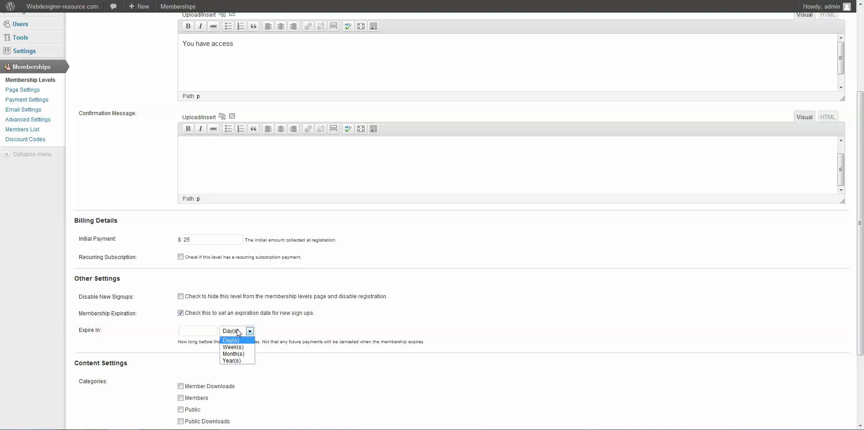
pyautogui.click(234, 360)
pyautogui.click(194, 330)
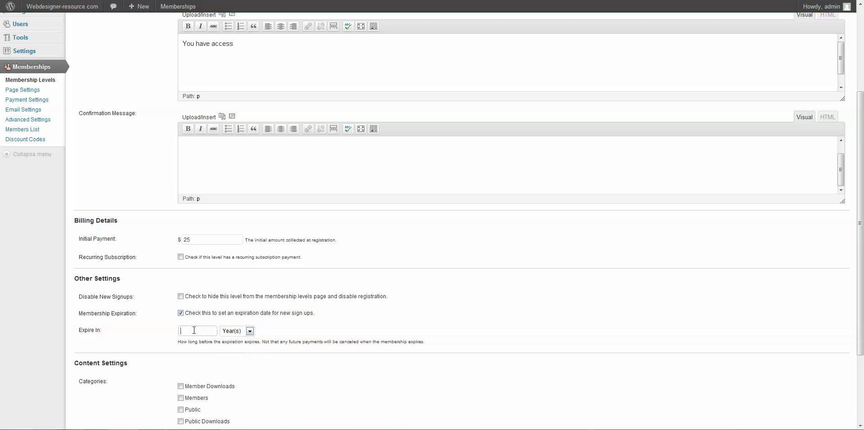
pyautogui.write('1')
# - Grant access to the Member Downloads and Members categories and save the level
pyautogui.scroll(-1, 360, 320)
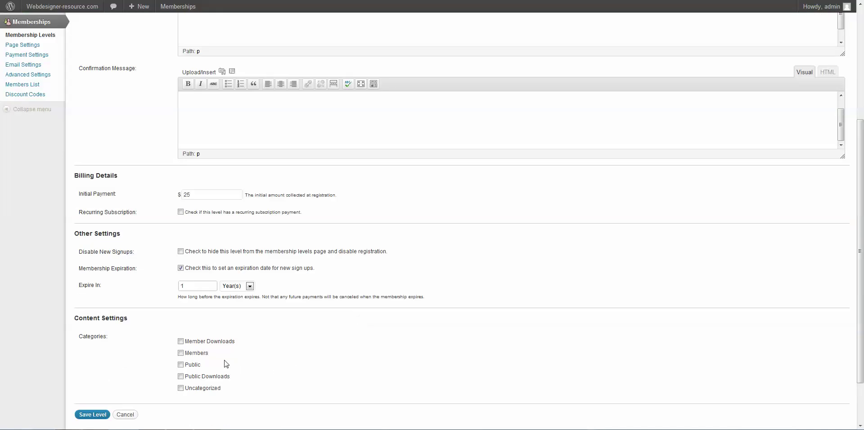
pyautogui.click(180, 341)
pyautogui.click(180, 353)
pyautogui.click(93, 415)
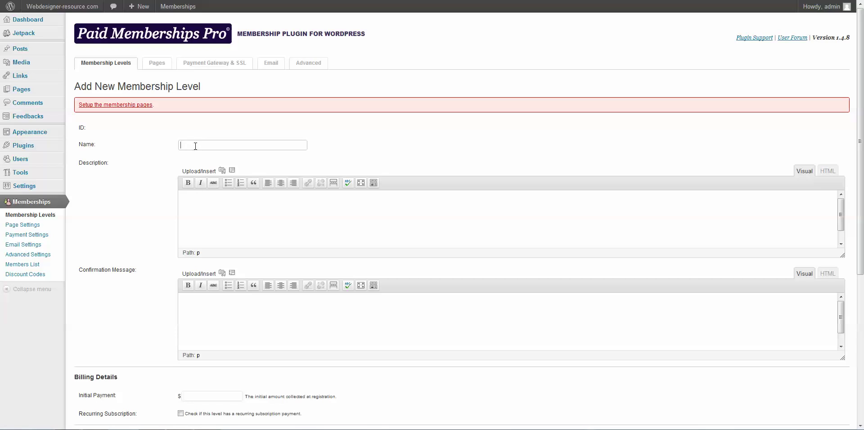
# - Name the new level 'Monthly' with description 'Monthly access' and a $25 initial payment
pyautogui.write('Monthly')
pyautogui.click(228, 199)
pyautogui.write('Monthly access')
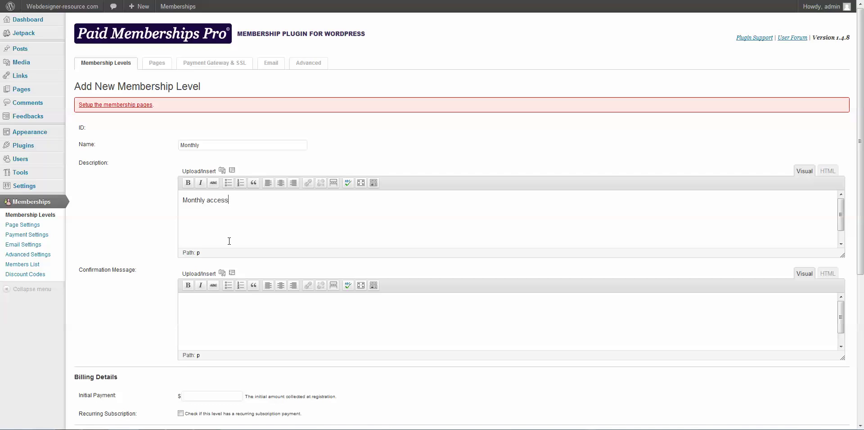
pyautogui.scroll(-2, 235, 270)
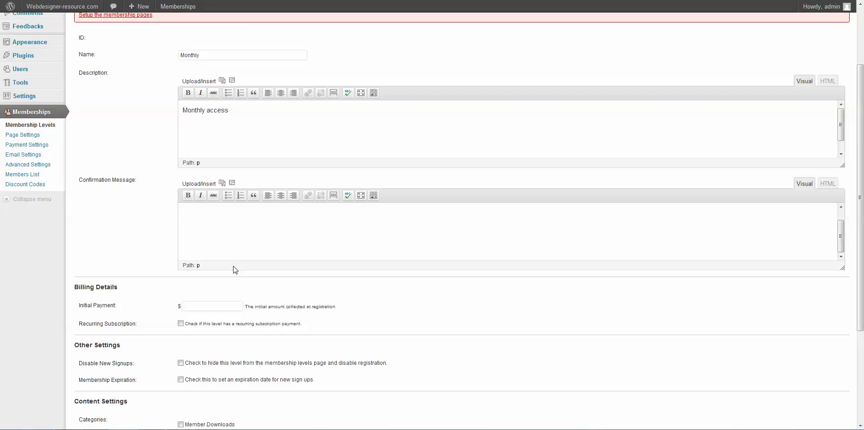
pyautogui.click(193, 308)
pyautogui.write('25')
# - Make it a recurring subscription of $10 per month with billing cycle limit 0
pyautogui.click(180, 324)
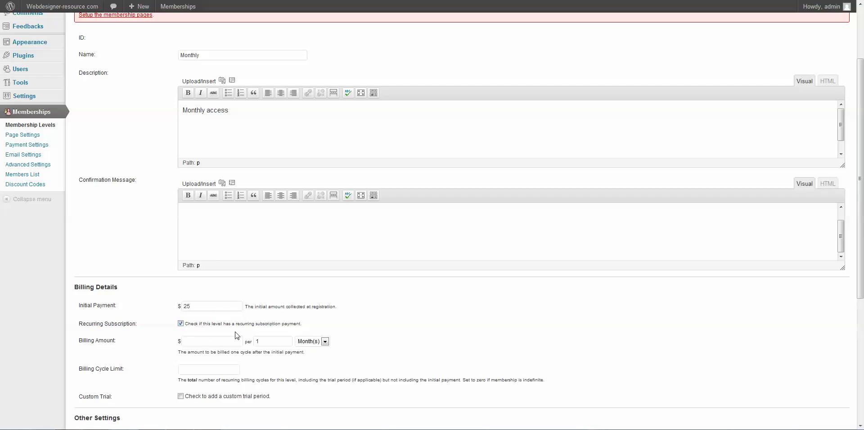
pyautogui.click(200, 342)
pyautogui.write('10')
pyautogui.scroll(-1, 385, 345)
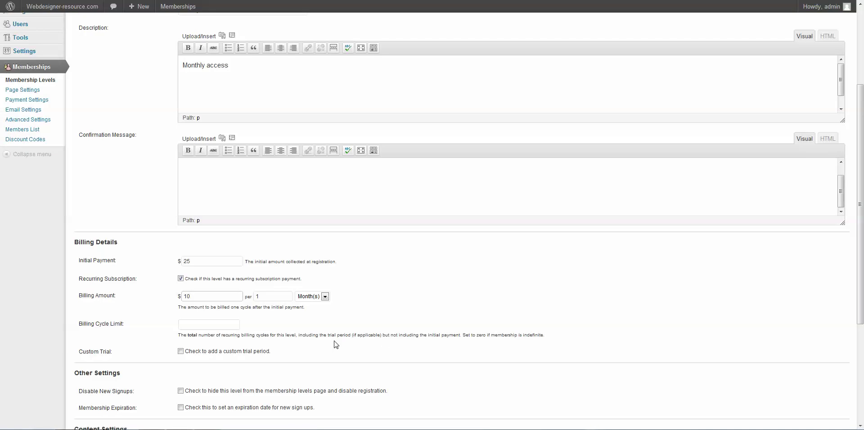
pyautogui.click(216, 325)
pyautogui.write('0')
pyautogui.click(261, 327)
pyautogui.moveTo(464, 335); pyautogui.dragTo(543, 337)
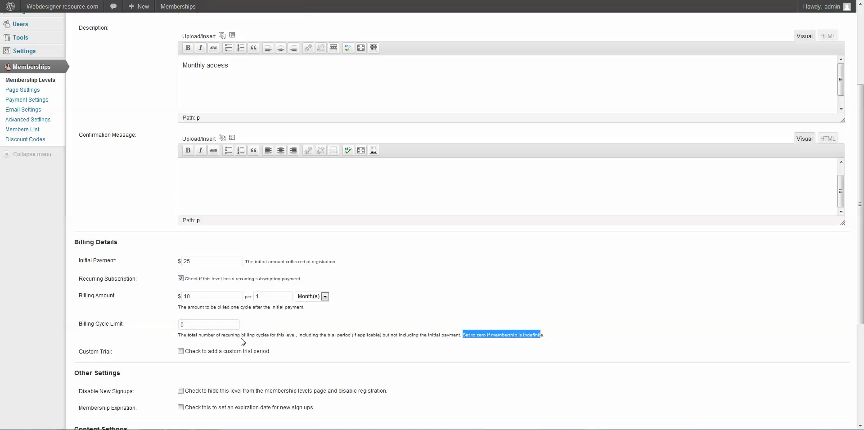
# - Grant access to the Member Downloads and Members categories and save the Monthly level
pyautogui.scroll(-2, 289, 351)
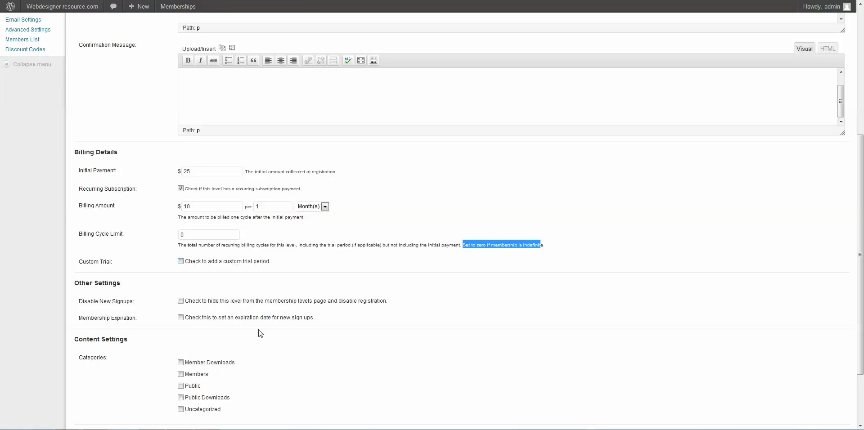
pyautogui.scroll(-1, 260, 333)
pyautogui.click(180, 317)
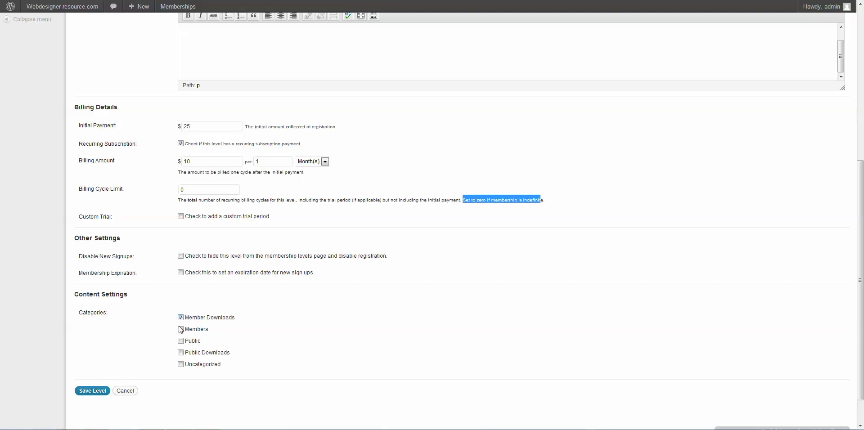
pyautogui.click(180, 329)
pyautogui.click(93, 390)
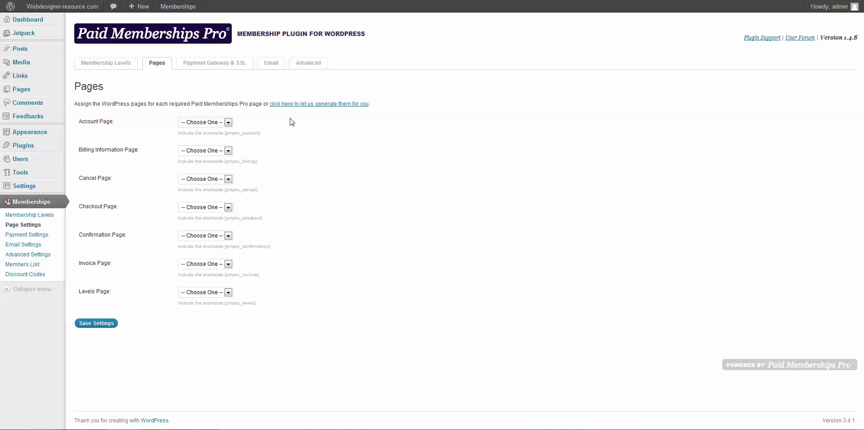
# - Let Paid Memberships Pro generate and assign all seven required membership pages
pyautogui.click(330, 104)
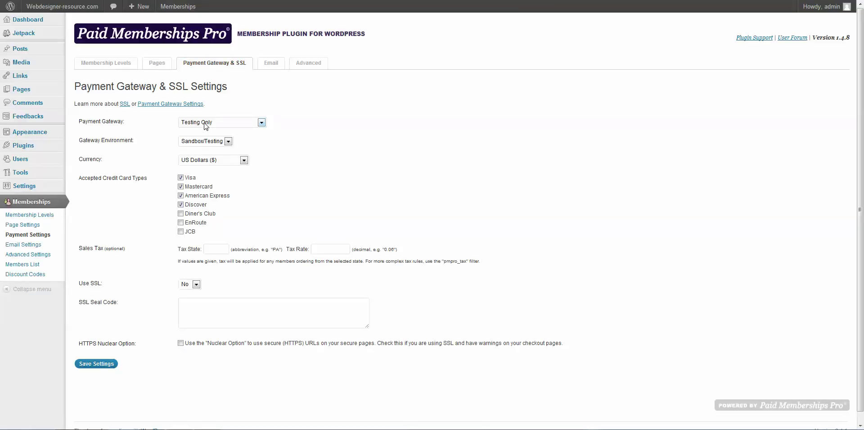
# - Select PayPal Express in the Live/Production environment and review the gateway e-mail and sales tax fields
pyautogui.click(203, 123)
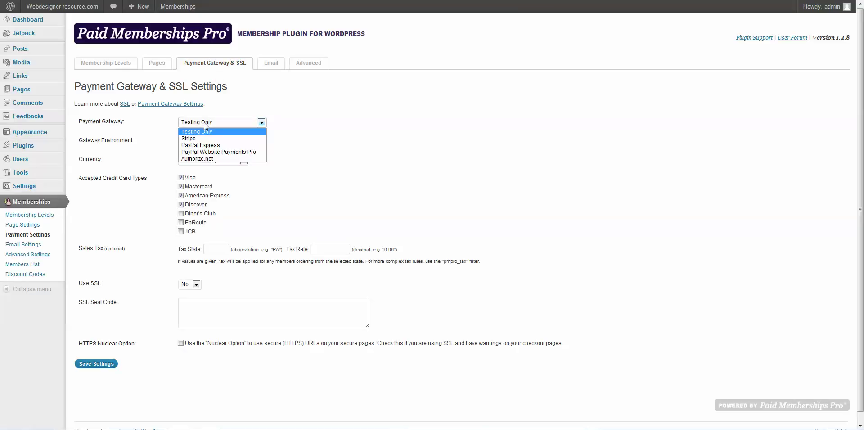
pyautogui.click(208, 149)
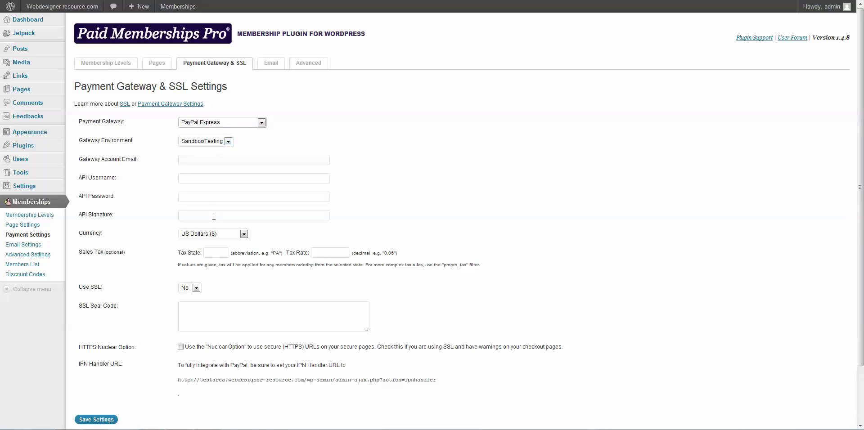
pyautogui.click(203, 142)
pyautogui.click(202, 158)
pyautogui.click(194, 156)
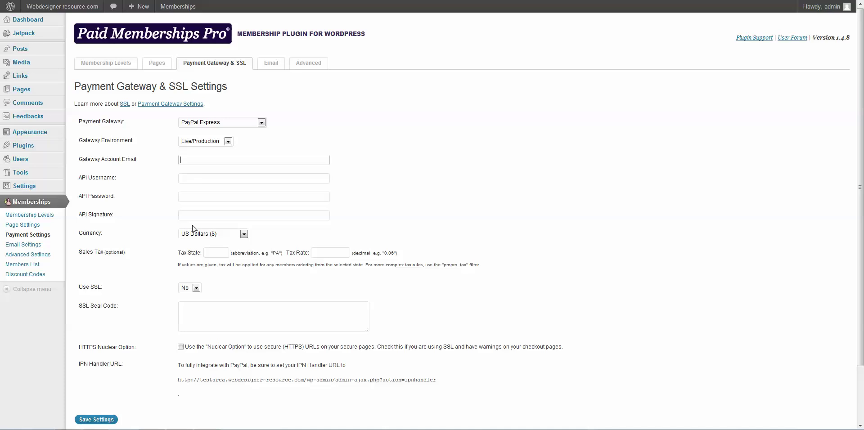
pyautogui.click(219, 255)
pyautogui.click(347, 255)
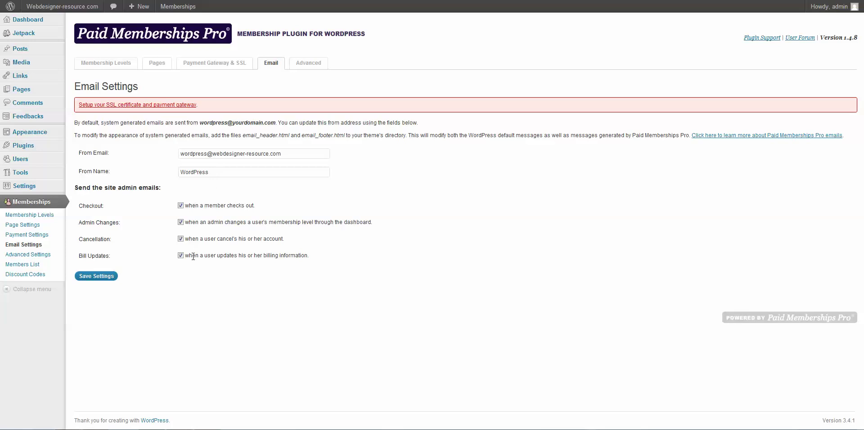
# - In Advanced settings, keep Show Excerpts at 'No - Hide excerpts', then bring up the Visit Site link menu
pyautogui.click(321, 68)
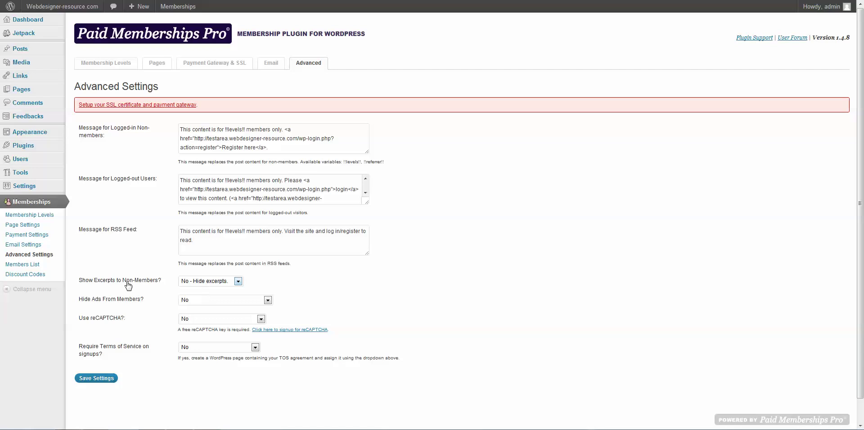
pyautogui.click(189, 283)
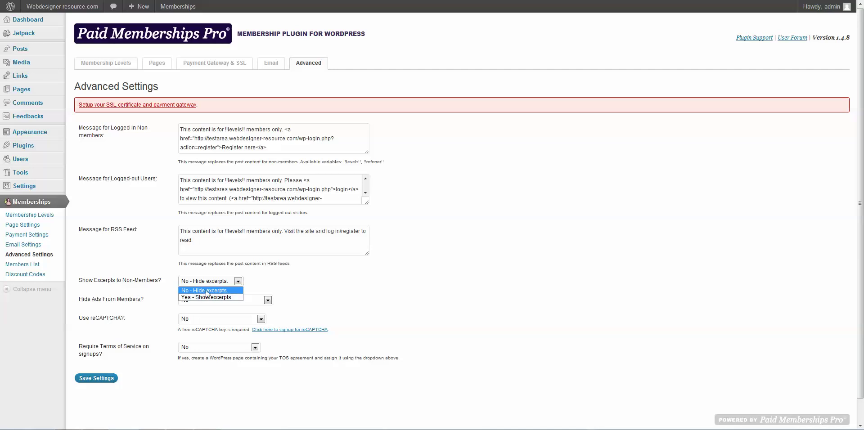
pyautogui.click(303, 282)
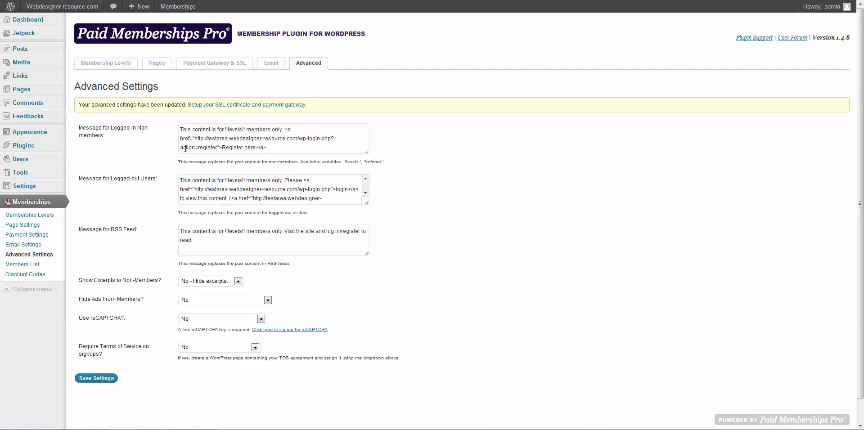
pyautogui.moveTo(62, 7)
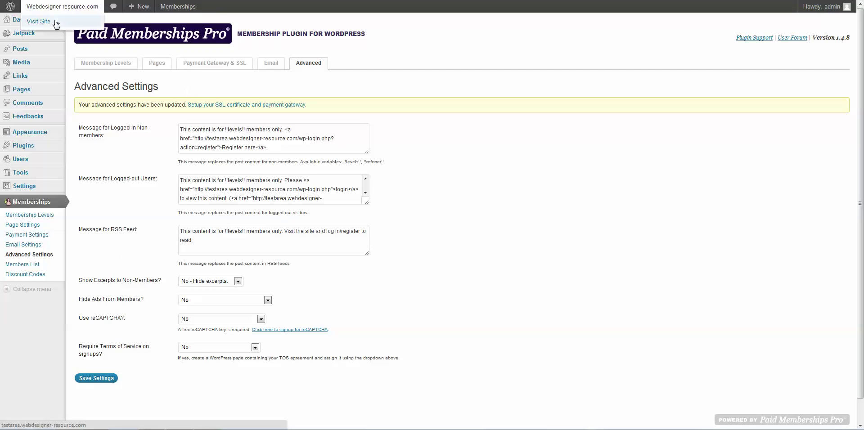
pyautogui.rightClick(55, 24)
# - Open the public site in a new tab and browse the Members, Register link and Member Downloads archives
pyautogui.click(78, 26)
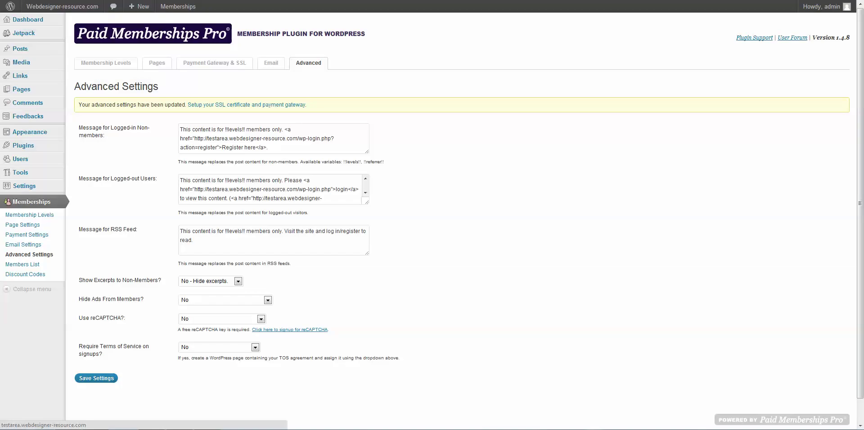
pyautogui.hotkey('ctrl', 'Tab')
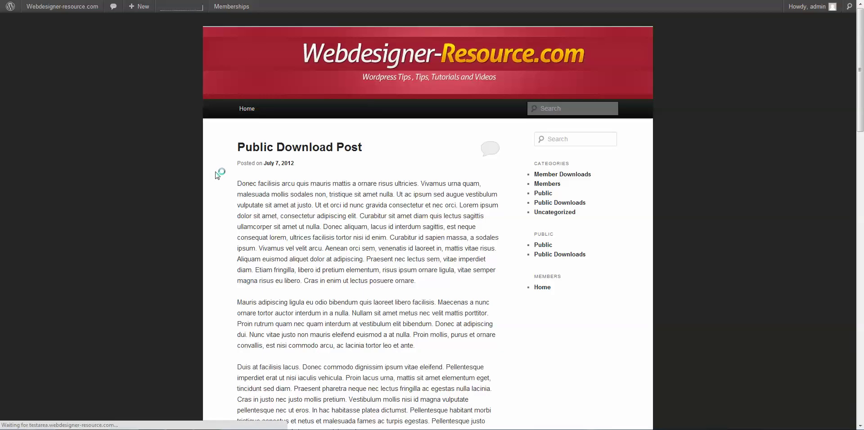
pyautogui.click(551, 184)
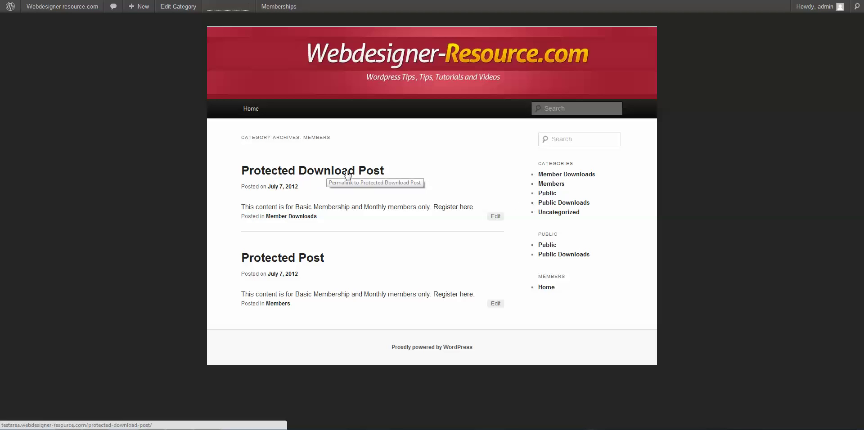
pyautogui.click(450, 213)
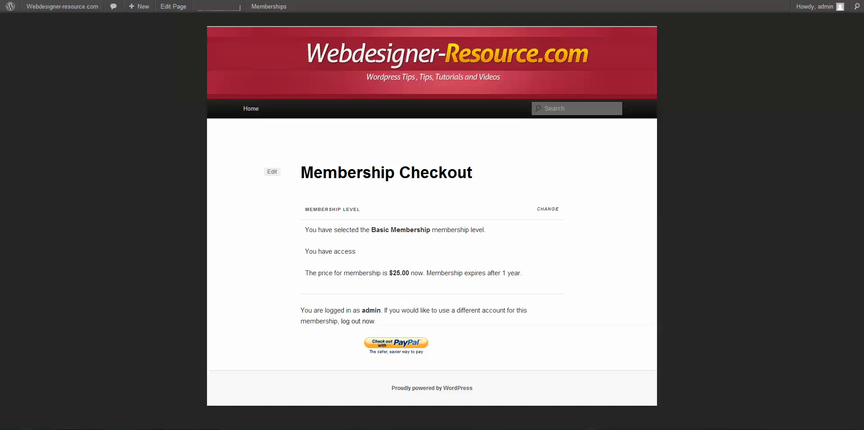
pyautogui.hotkey('alt', 'Left')
pyautogui.hotkey('alt', 'Left')
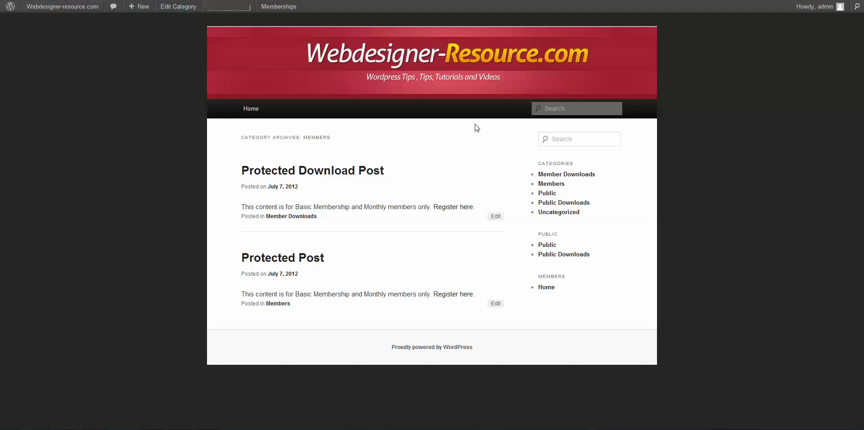
pyautogui.click(555, 178)
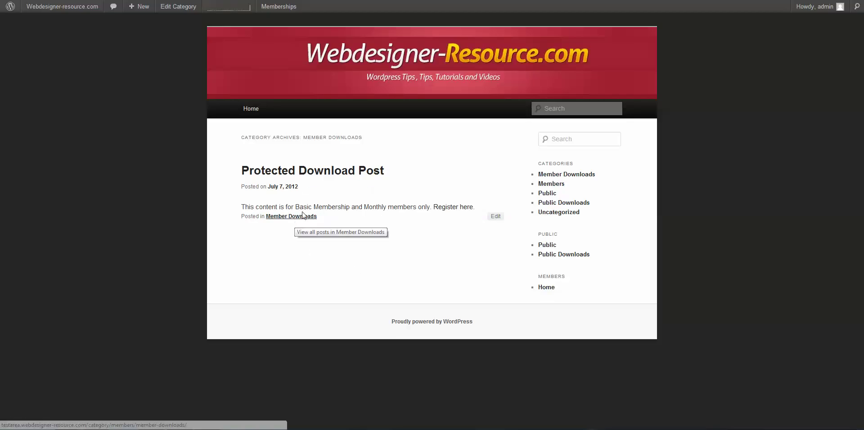
pyautogui.click(553, 185)
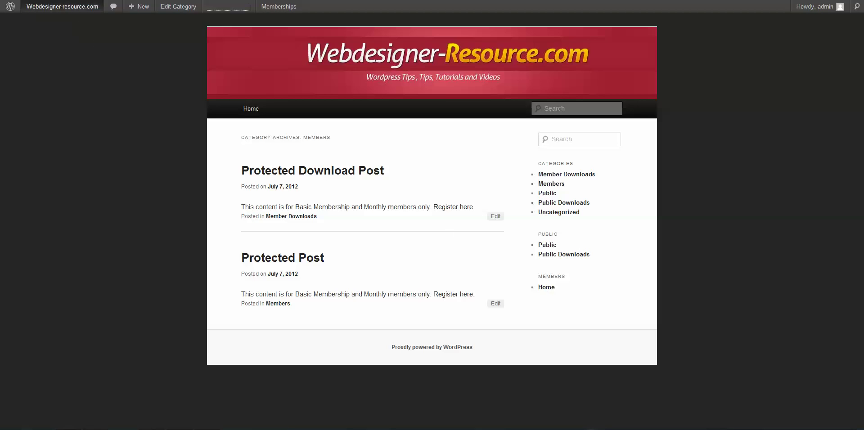
# - Return to the admin tab and view Membership Levels, then the Members List report
pyautogui.hotkey('alt', 'Left')
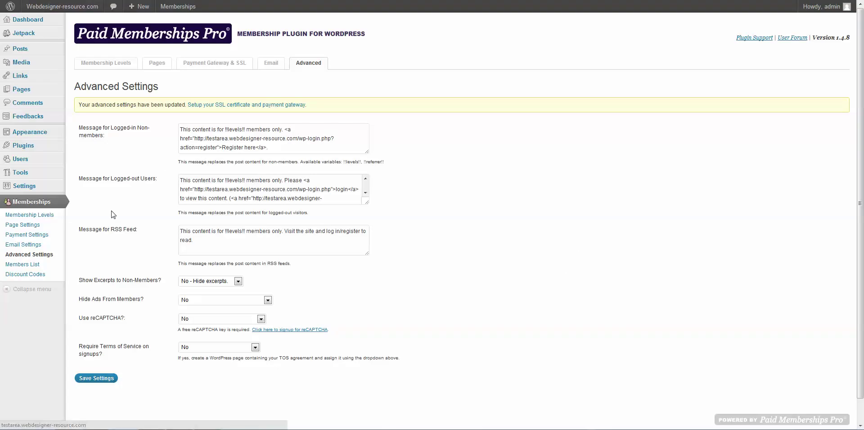
pyautogui.click(44, 219)
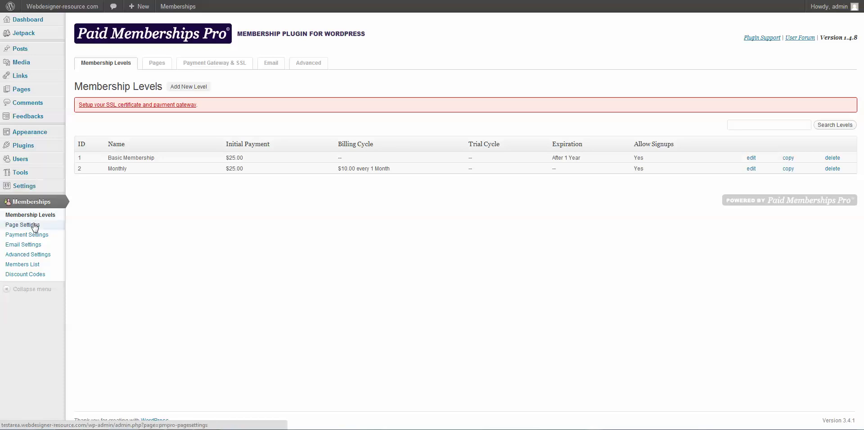
pyautogui.click(35, 265)
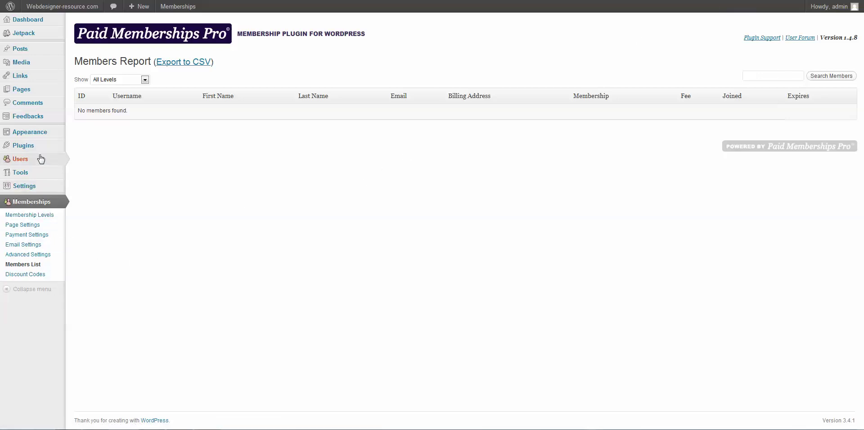
# - Set the admin user's current membership level to Basic Membership and update the profile
pyautogui.moveTo(42, 160)
pyautogui.click(80, 160)
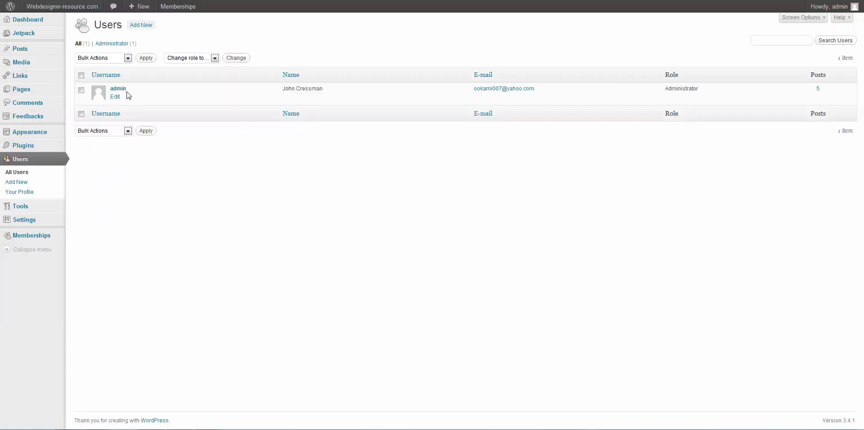
pyautogui.click(118, 89)
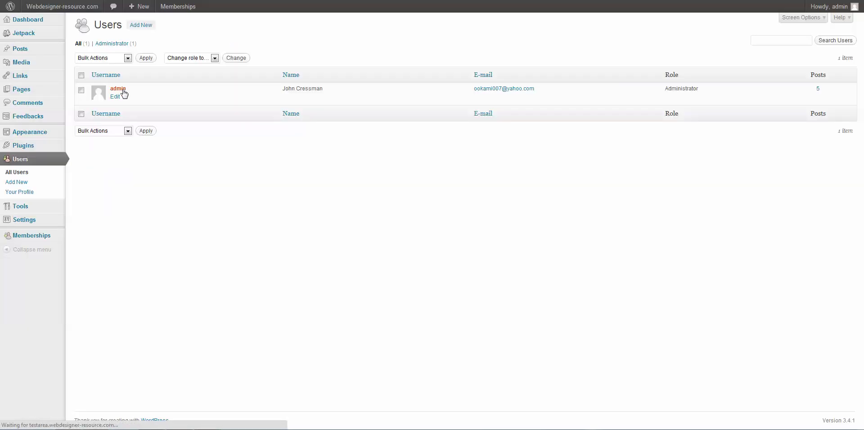
pyautogui.scroll(-10, 315, 250)
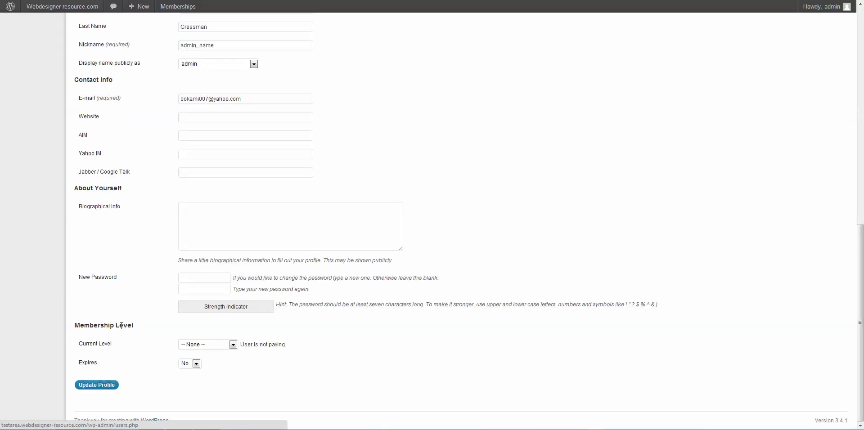
pyautogui.click(206, 346)
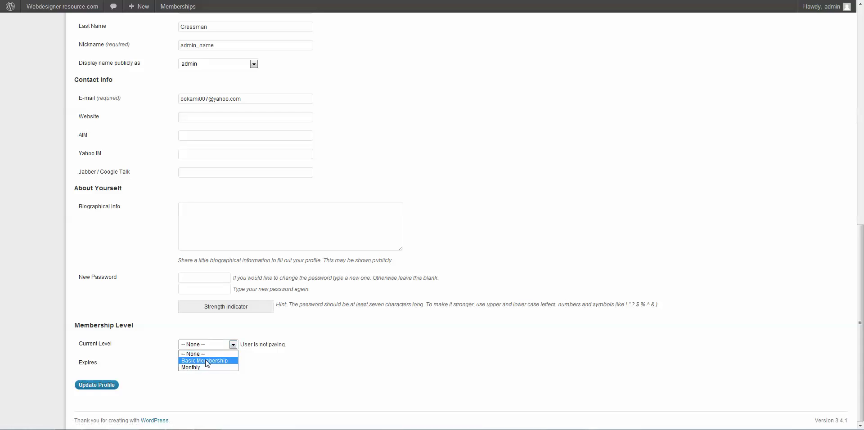
pyautogui.click(205, 361)
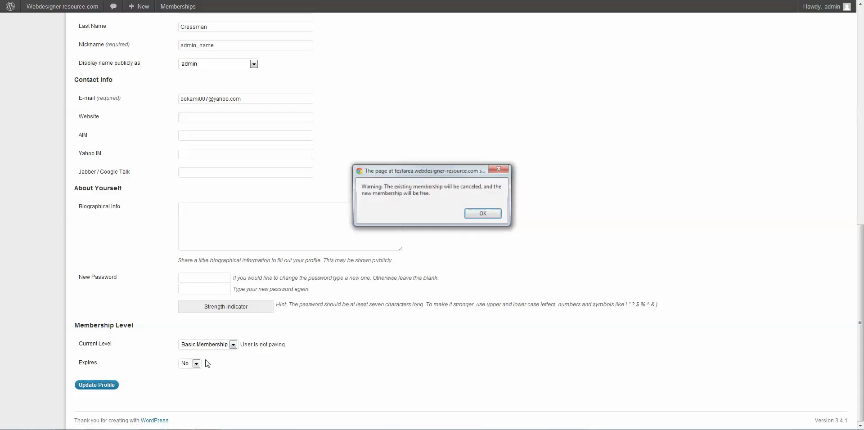
pyautogui.click(477, 215)
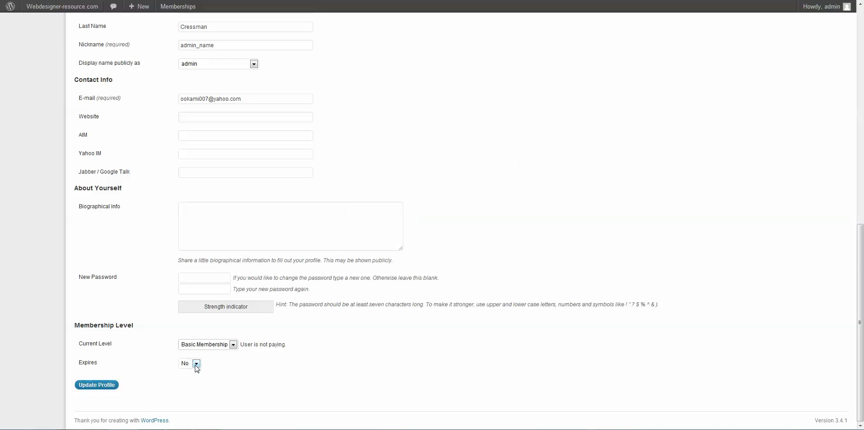
pyautogui.click(108, 385)
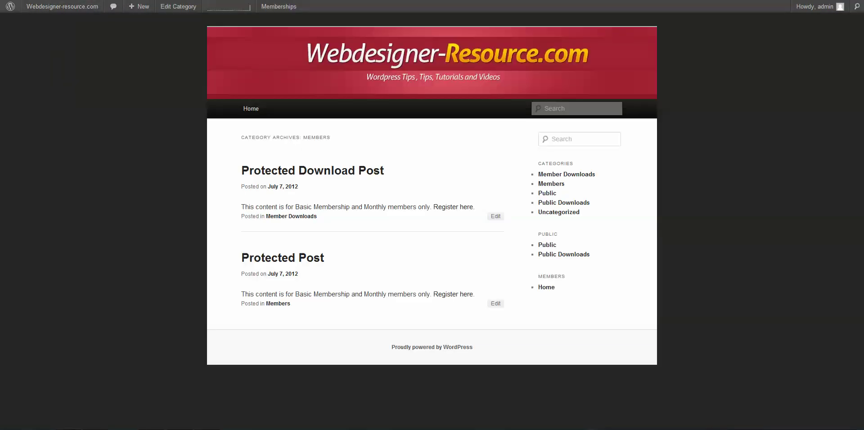
# - Reload the site's Members archive, then view the Public category archive listing Public Download Post
pyautogui.press('F5')
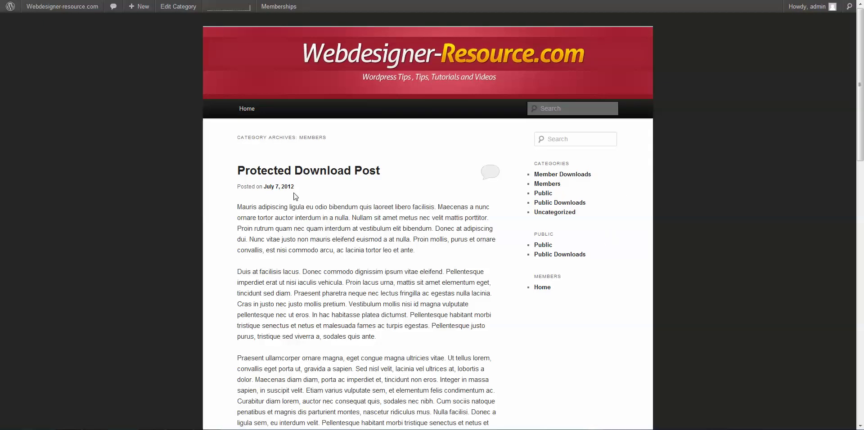
pyautogui.click(547, 184)
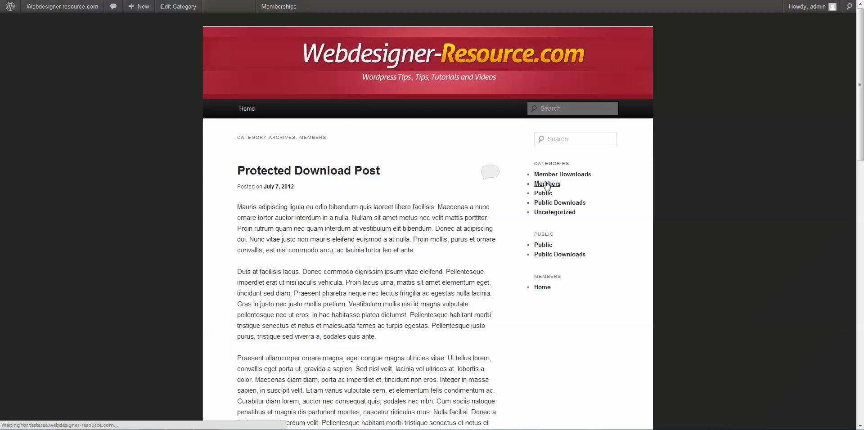
pyautogui.scroll(-8, 460, 274)
pyautogui.scroll(-10, 460, 274)
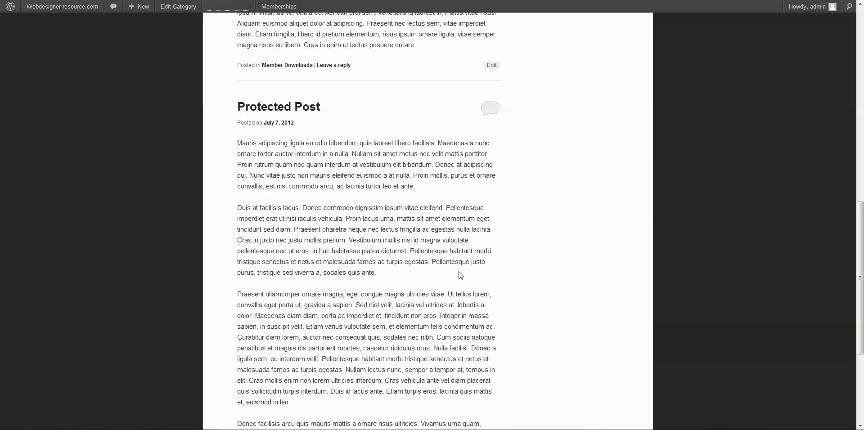
pyautogui.scroll(9, 460, 274)
pyautogui.scroll(12, 459, 272)
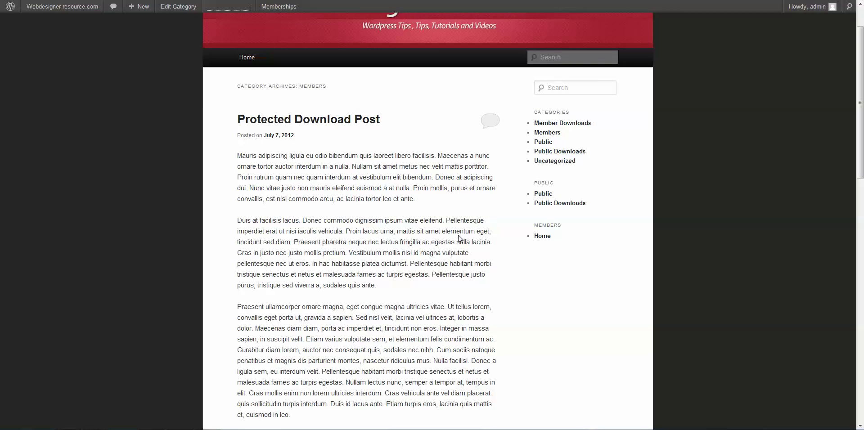
pyautogui.click(543, 194)
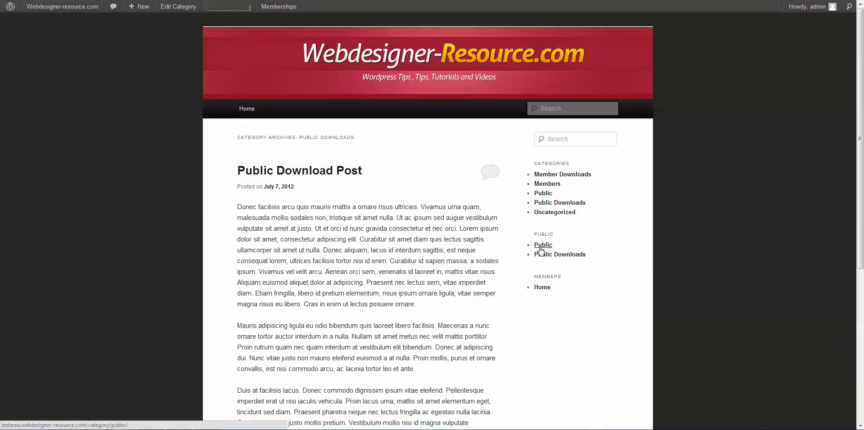
pyautogui.click(541, 247)
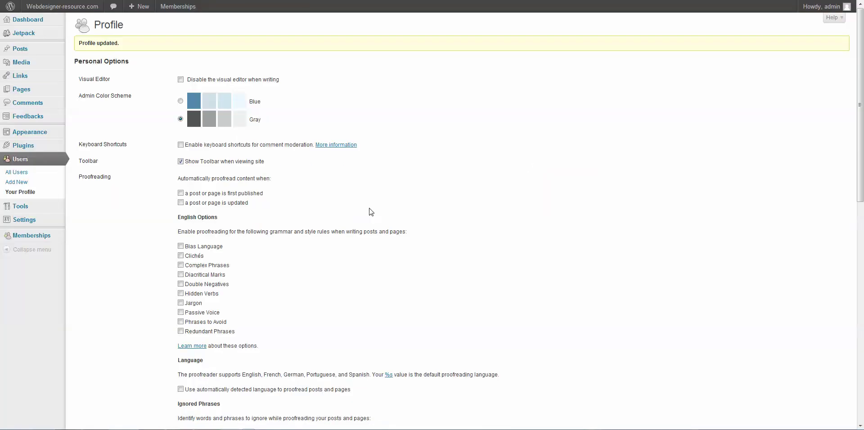
# - Publish a post titled 'Public Hidden' with the text 'Members Only' in the Public category
pyautogui.moveTo(35, 50)
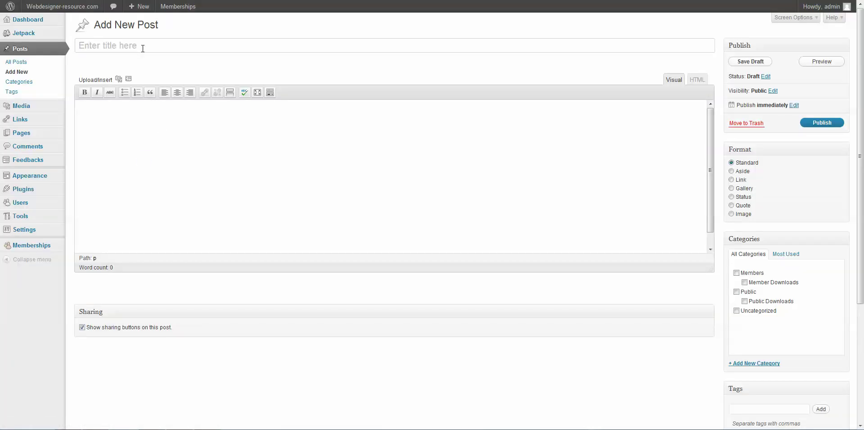
pyautogui.write('P')
pyautogui.write('Members Only')
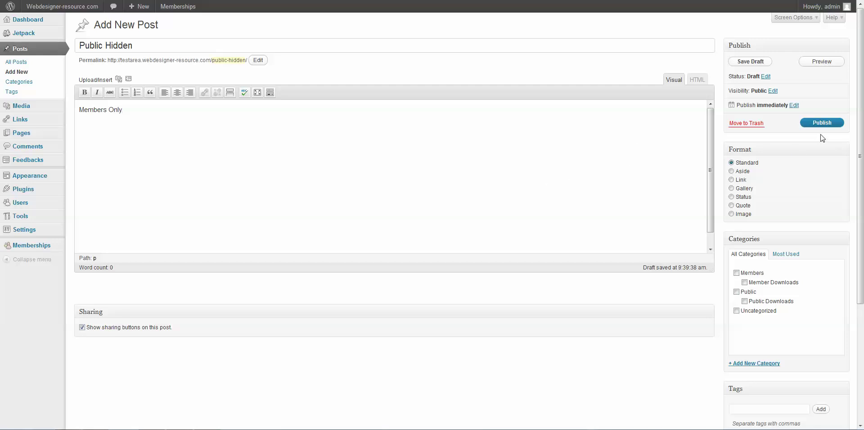
pyautogui.click(738, 293)
pyautogui.scroll(-3, 644, 272)
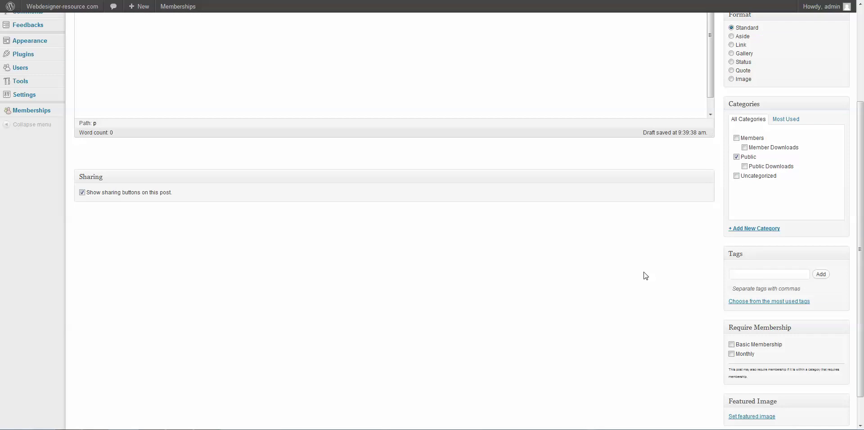
pyautogui.scroll(-1, 644, 272)
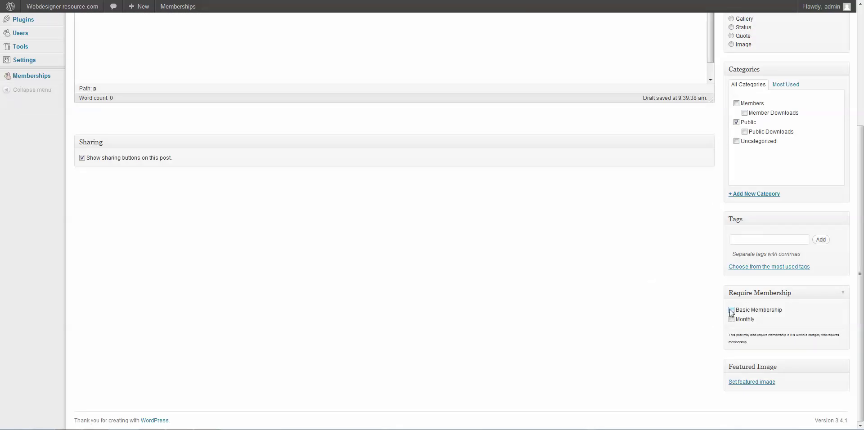
pyautogui.scroll(4, 669, 316)
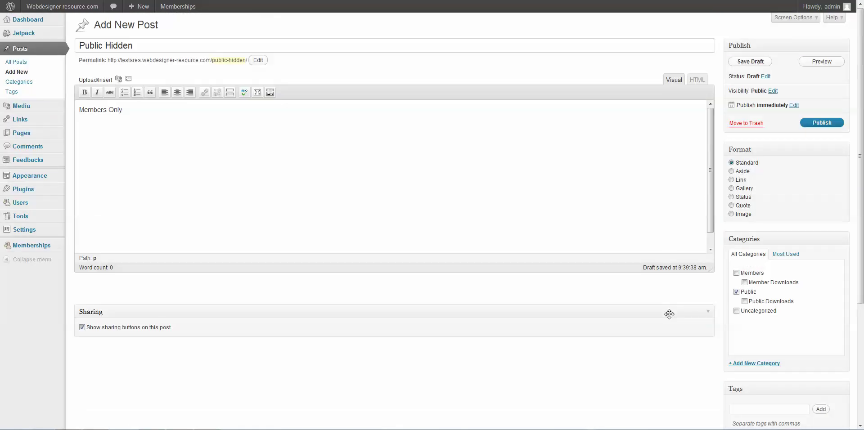
pyautogui.click(824, 123)
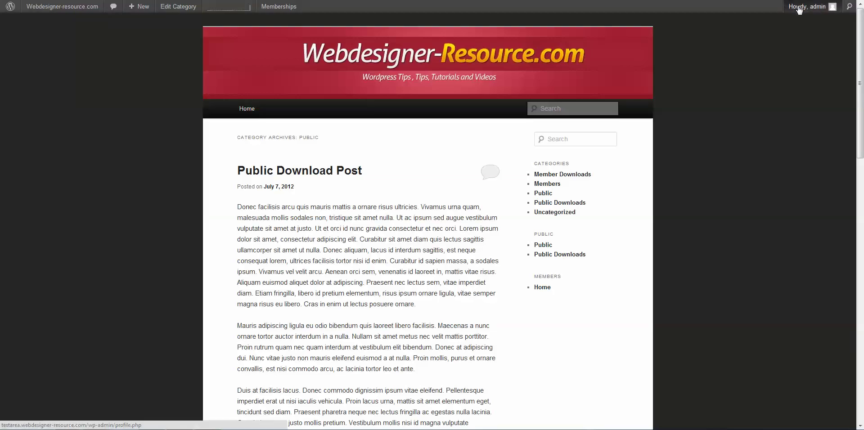
# - Check the Public archive and the openly shown Public Hidden post, then log out
pyautogui.moveTo(807, 6)
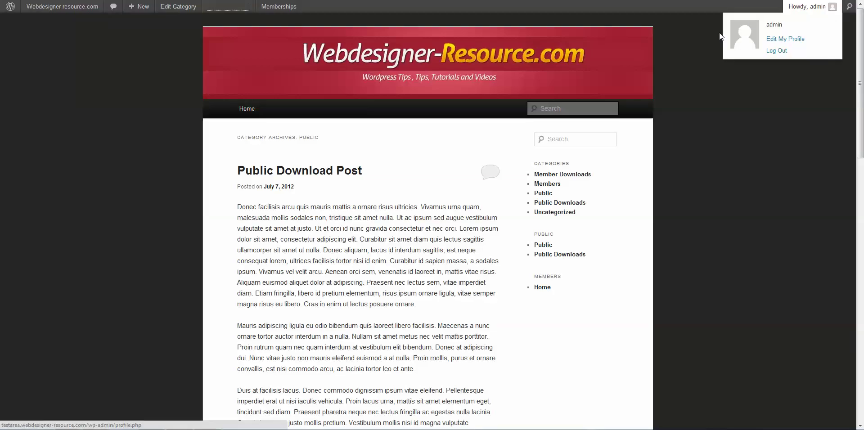
pyautogui.click(720, 36)
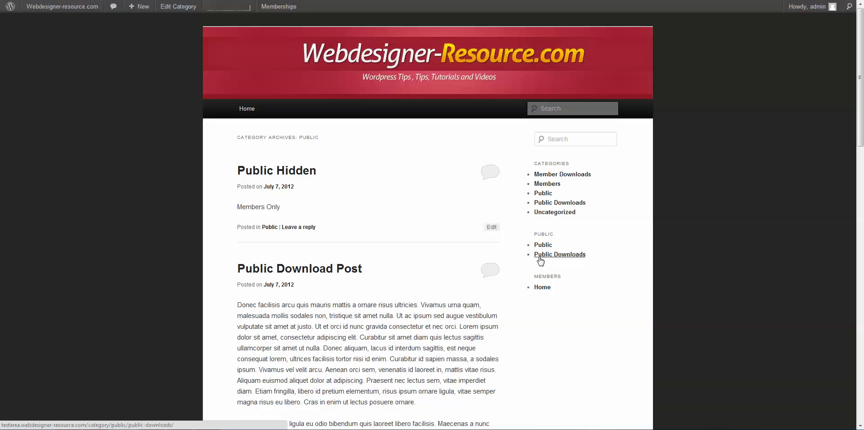
pyautogui.click(544, 193)
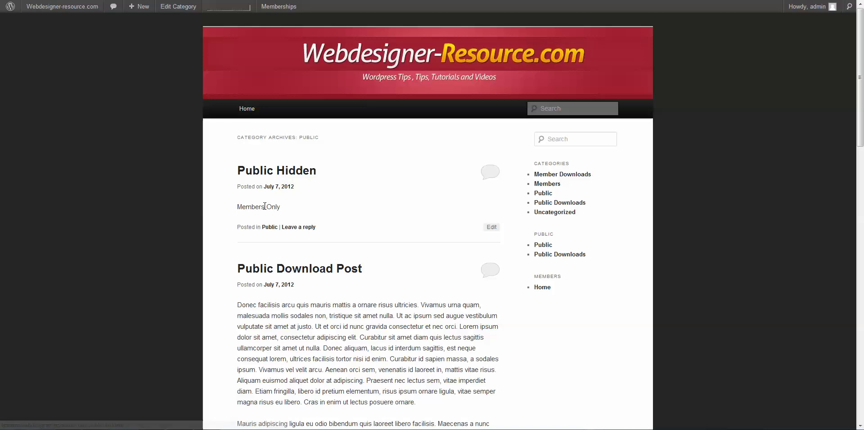
pyautogui.click(280, 174)
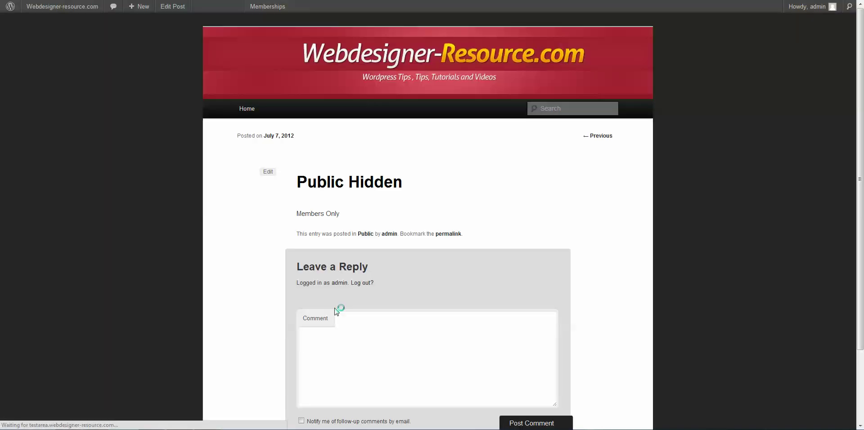
pyautogui.moveTo(340, 215); pyautogui.dragTo(311, 214)
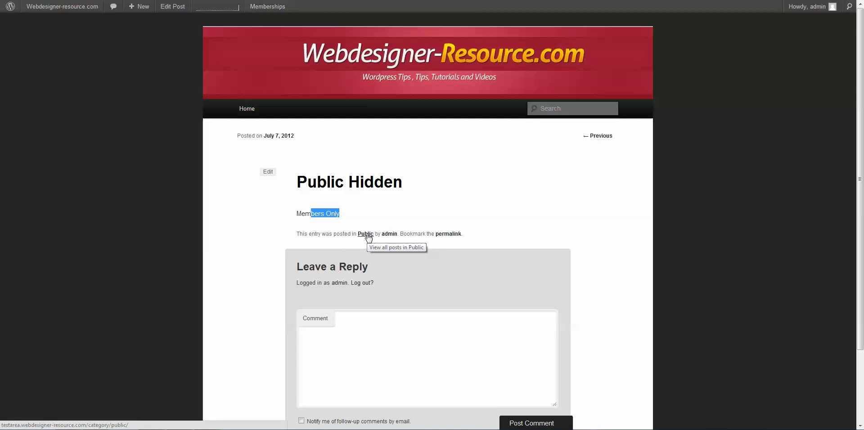
pyautogui.moveTo(795, 25)
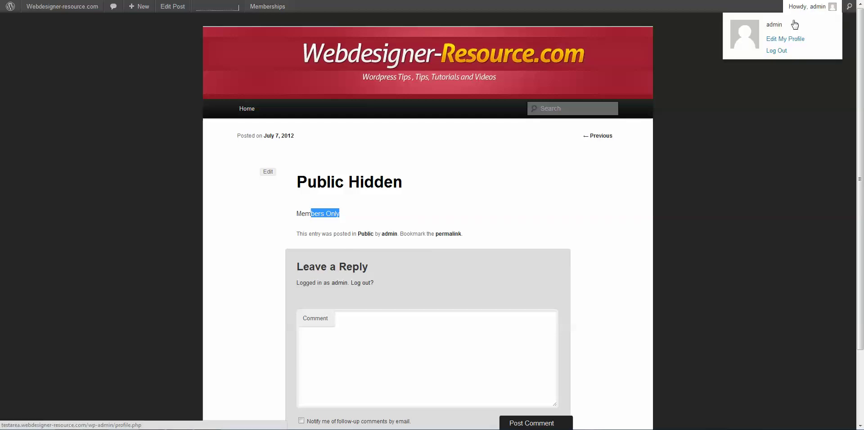
pyautogui.click(780, 50)
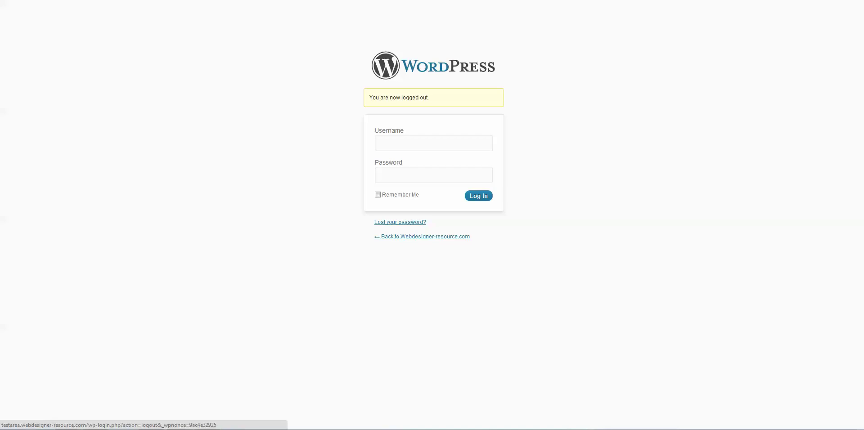
# - Load testarea.webdesigner-resource.com while logged out and check Public Hidden's members-only message
pyautogui.write('testarea.webdesigner-resource.com')
pyautogui.press('Return')
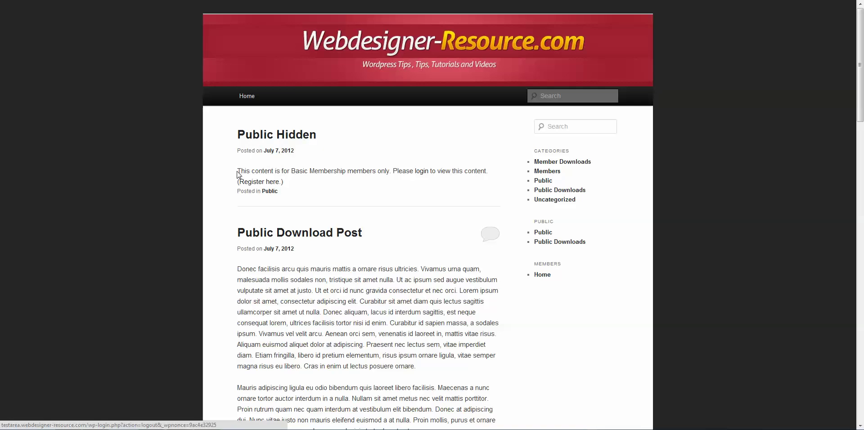
pyautogui.moveTo(237, 171); pyautogui.dragTo(489, 171)
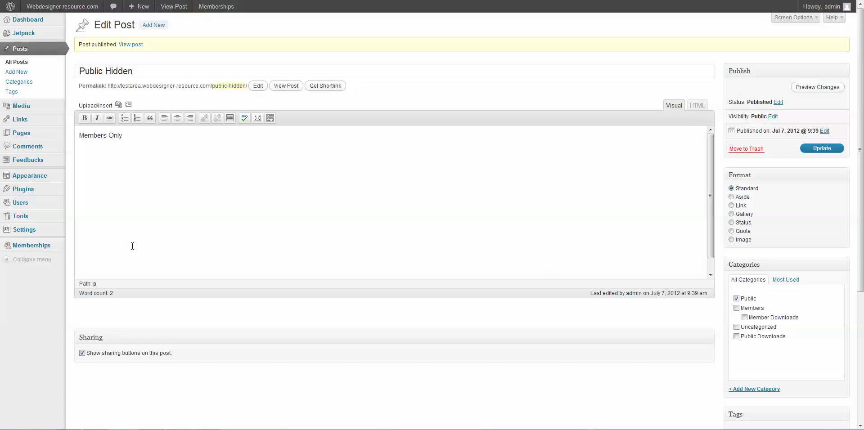
# - Log back in as the administrator on the login screen
pyautogui.moveTo(43, 249)
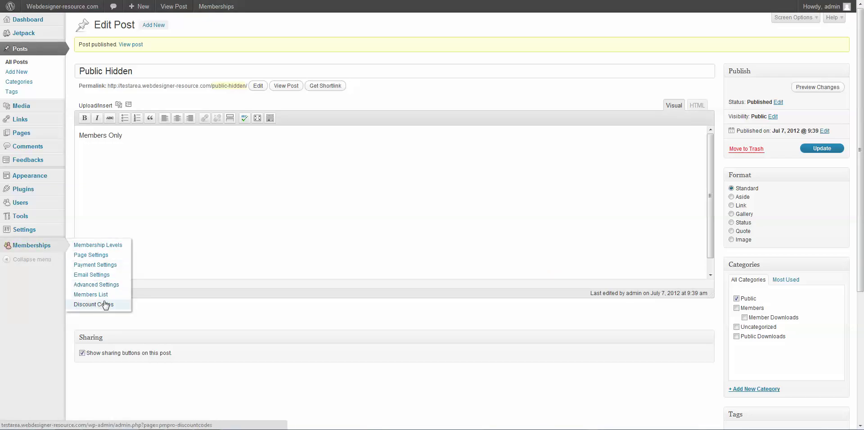
pyautogui.click(113, 251)
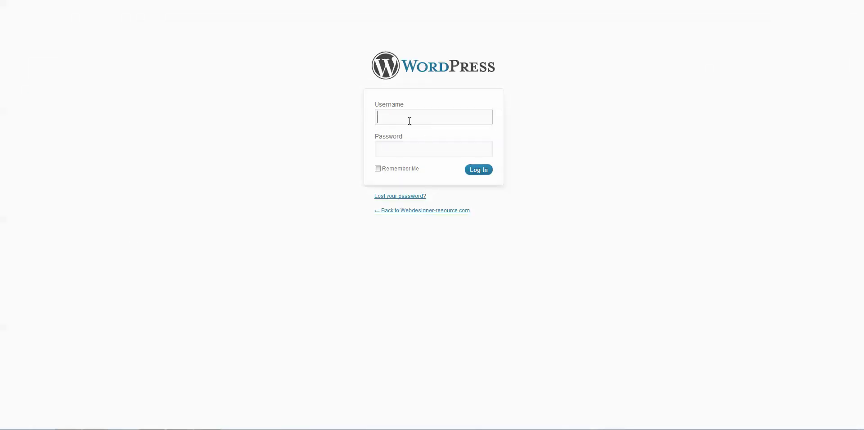
pyautogui.write('admin')
pyautogui.press('Tab')
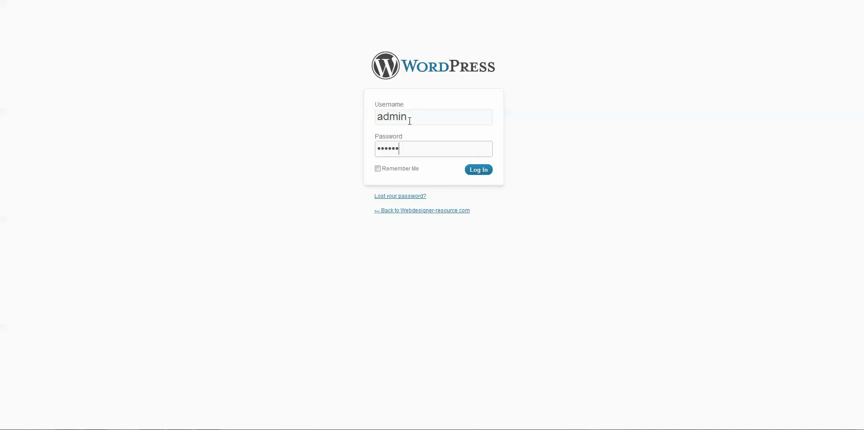
pyautogui.press('Return')
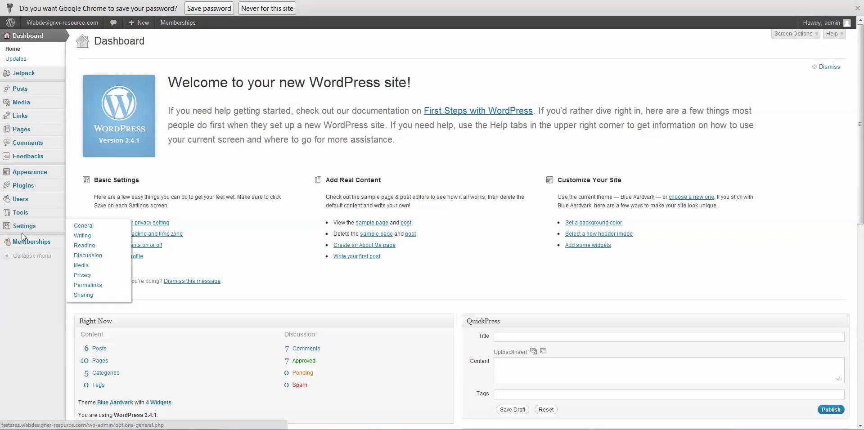
# - Switch the admin user's membership level from Basic Membership to Monthly and update the profile
pyautogui.moveTo(27, 242)
pyautogui.click(78, 243)
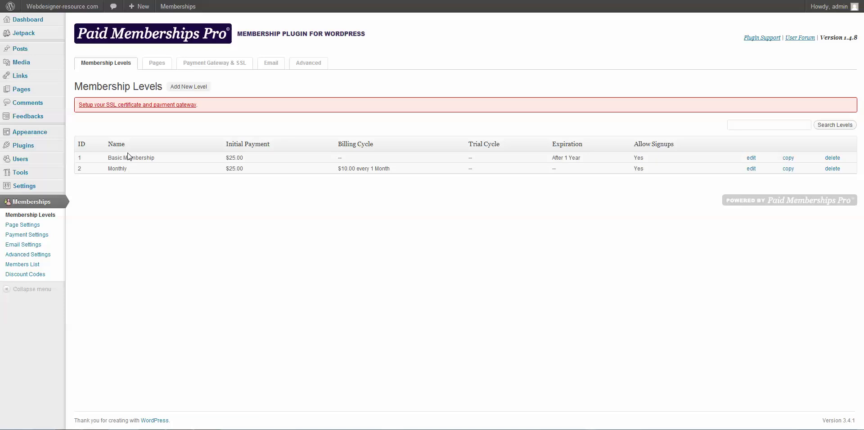
pyautogui.moveTo(46, 55)
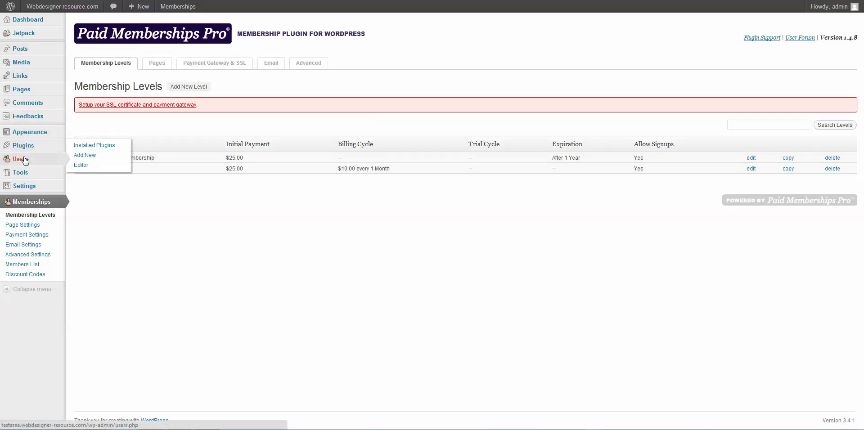
pyautogui.moveTo(25, 161)
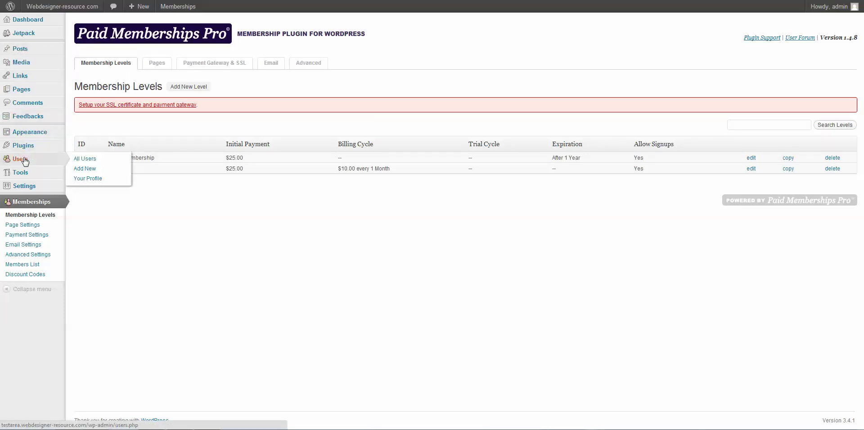
pyautogui.click(97, 162)
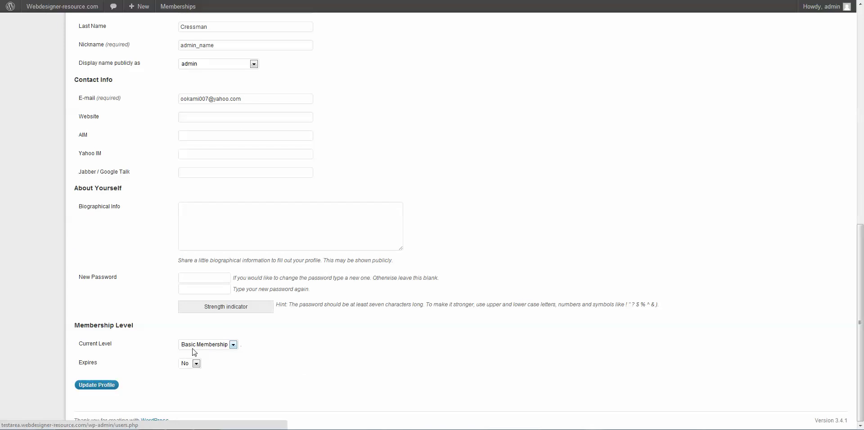
pyautogui.click(193, 349)
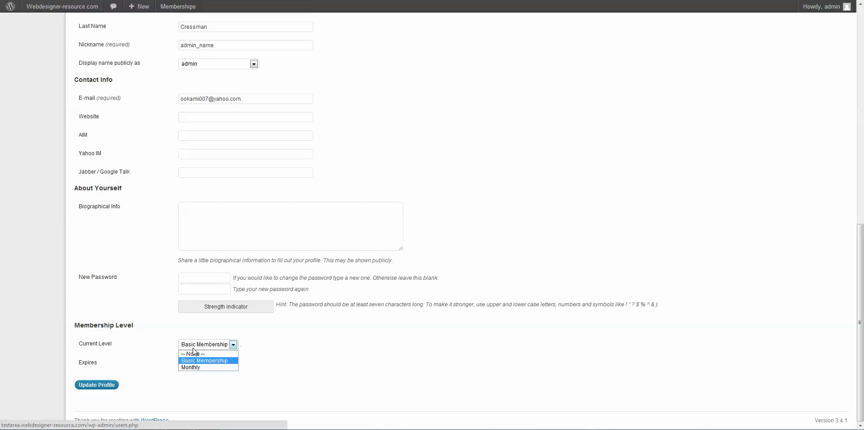
pyautogui.click(195, 366)
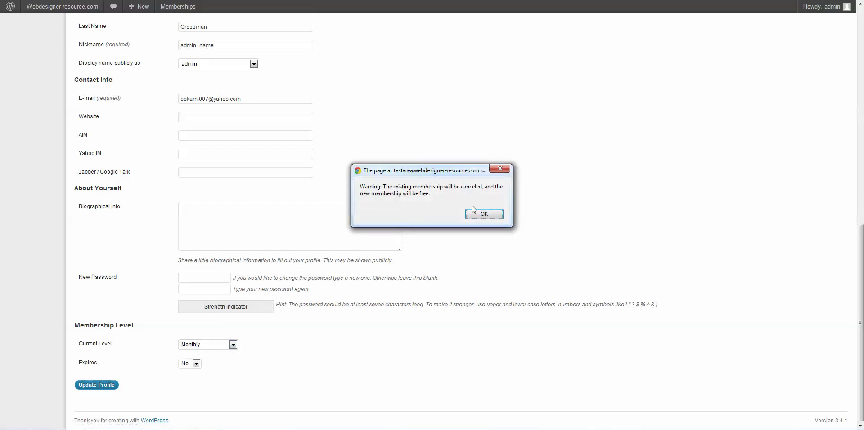
pyautogui.click(484, 214)
pyautogui.click(98, 389)
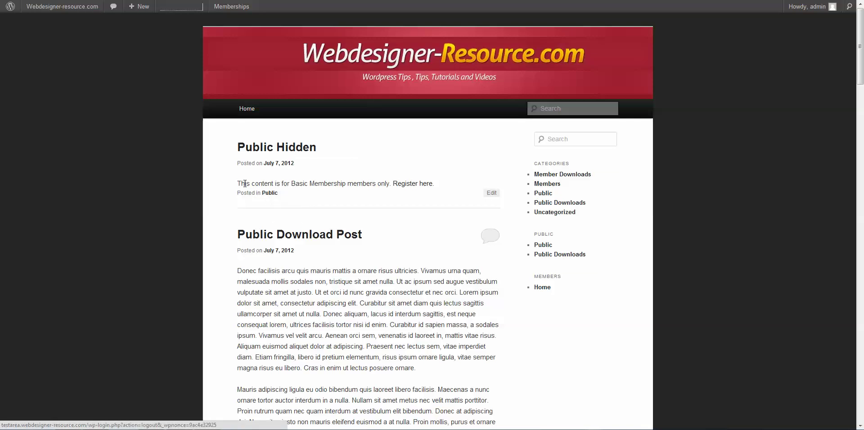
# - Check the post's restriction message, then review the Basic Membership and Monthly levels
pyautogui.moveTo(241, 184); pyautogui.dragTo(383, 184)
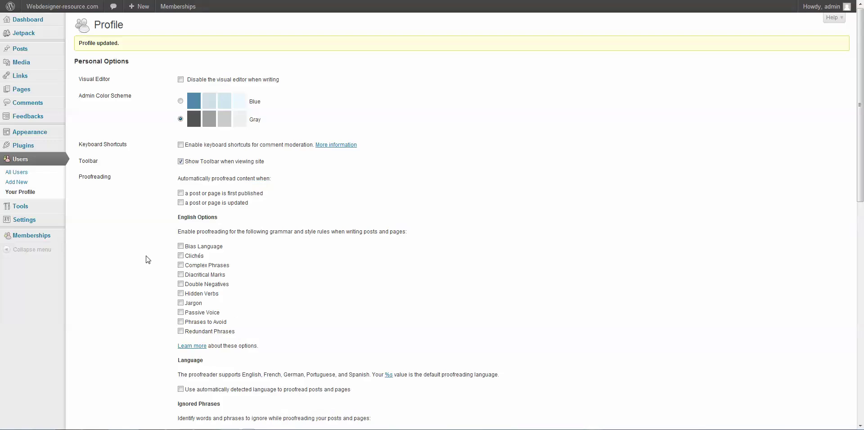
pyautogui.scroll(-9, 129, 282)
pyautogui.scroll(-2, 131, 284)
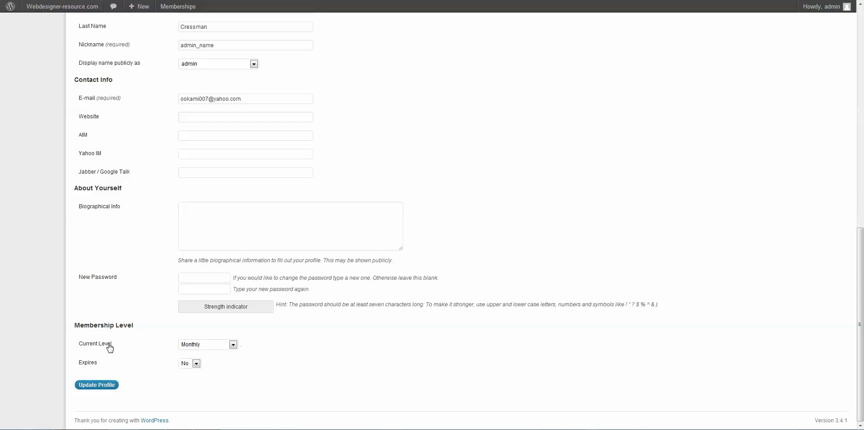
pyautogui.moveTo(42, 233)
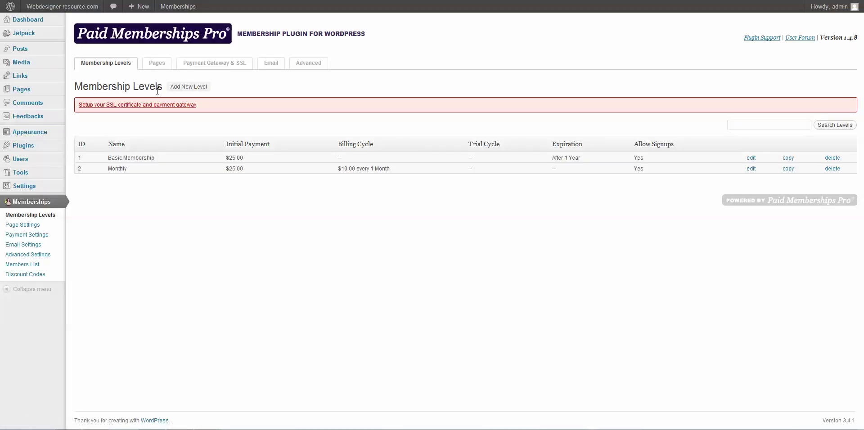
pyautogui.click(186, 87)
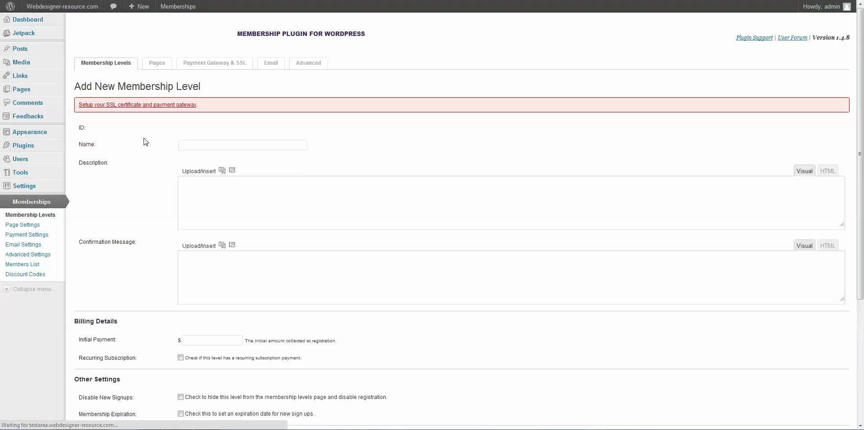
# - Create the Advanced level with a description, $50.00 initial payment, and Member Downloads and Members access
pyautogui.click(196, 141)
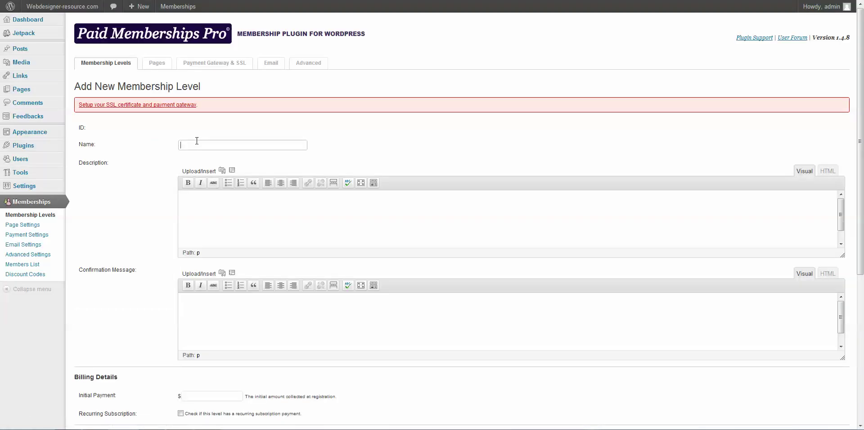
pyautogui.write('Advanced')
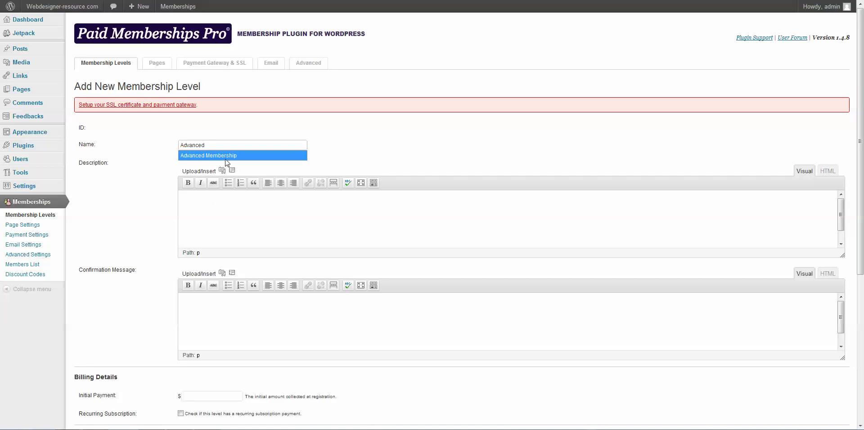
pyautogui.click(226, 209)
pyautogui.write('Ad')
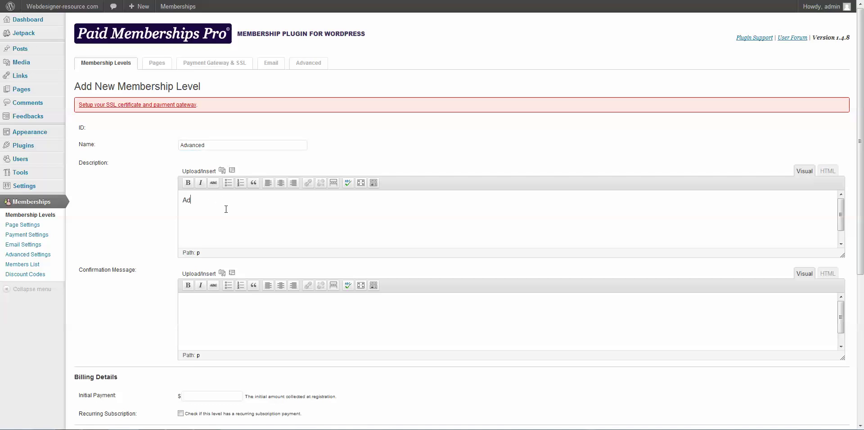
pyautogui.write('vacne')
pyautogui.scroll(-3, 205, 200)
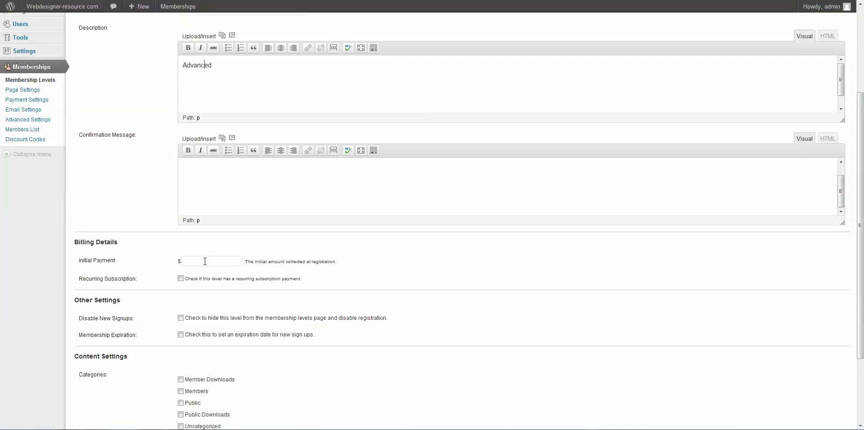
pyautogui.click(205, 261)
pyautogui.scroll(-2, 230, 306)
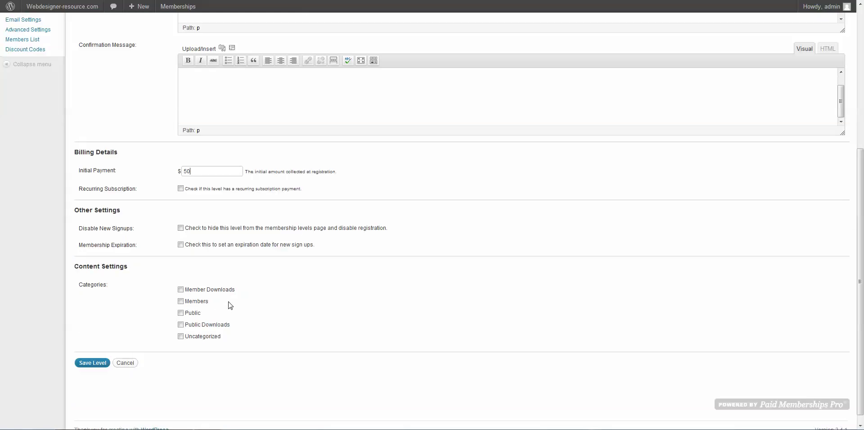
pyautogui.click(180, 290)
pyautogui.click(181, 301)
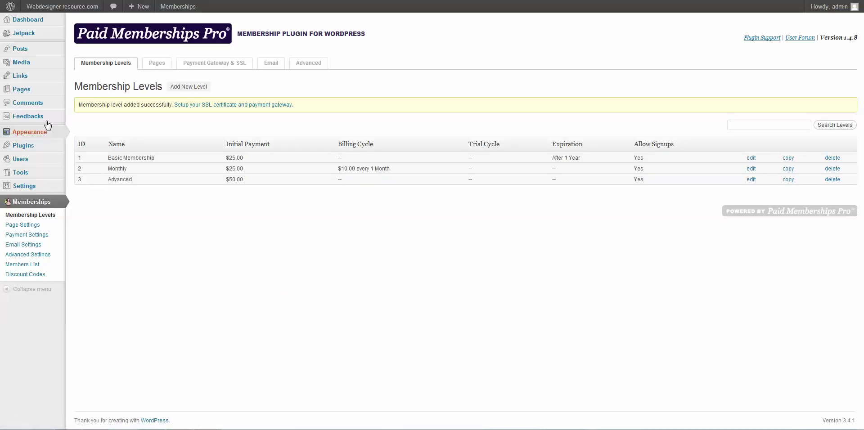
pyautogui.moveTo(39, 89)
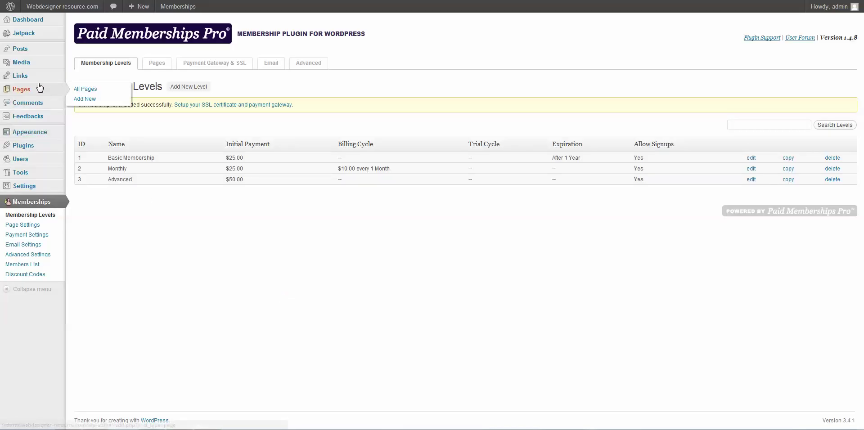
# - Tick Advanced as the required membership on the Private Content page and update it
pyautogui.click(75, 90)
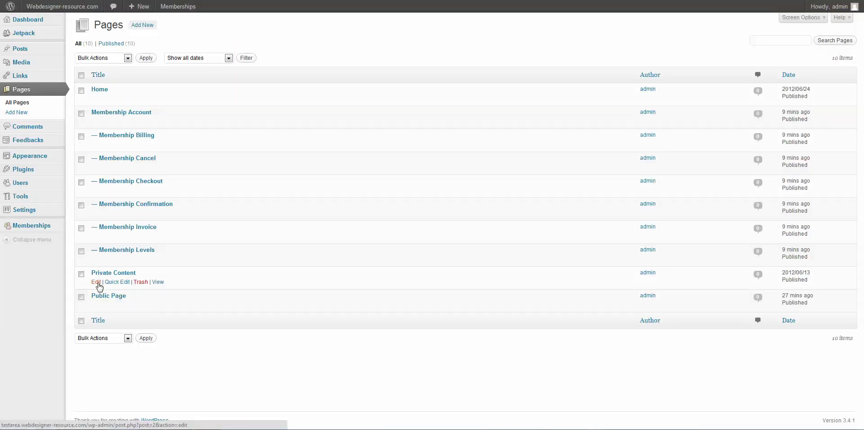
pyautogui.click(97, 283)
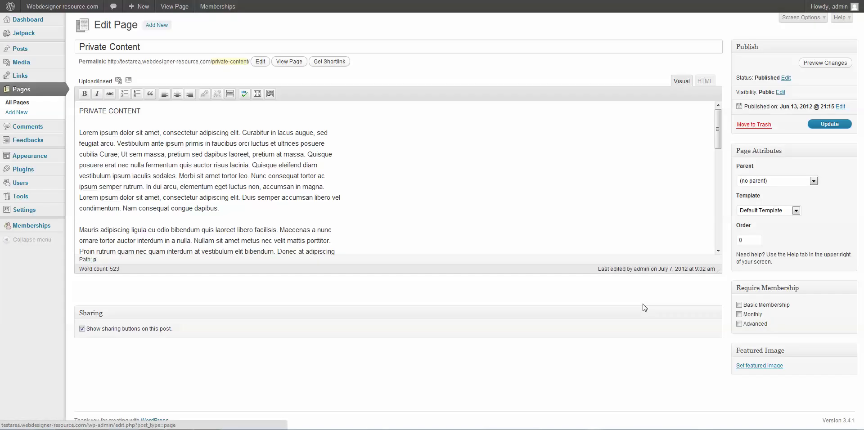
pyautogui.click(739, 324)
pyautogui.click(831, 124)
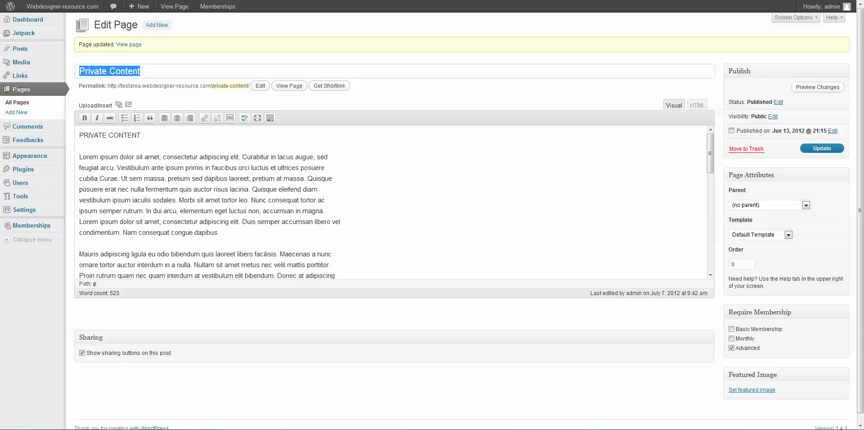
# - Add the Private Content page to the Members menu with the navigation label 'Advanced Only'
pyautogui.moveTo(59, 161)
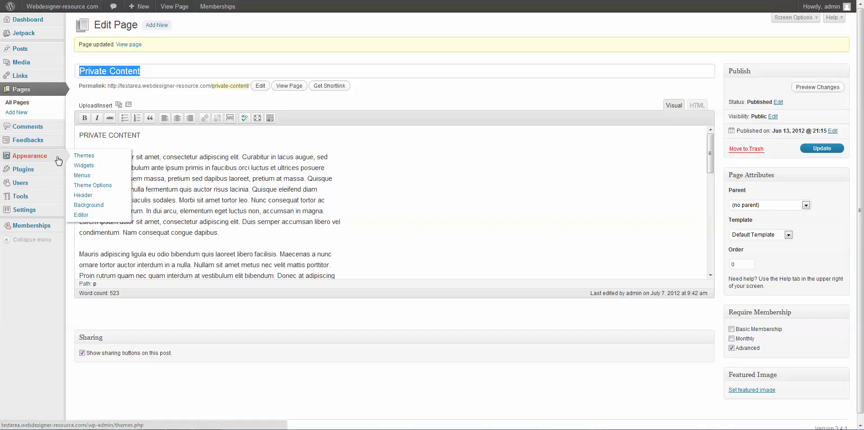
pyautogui.click(77, 175)
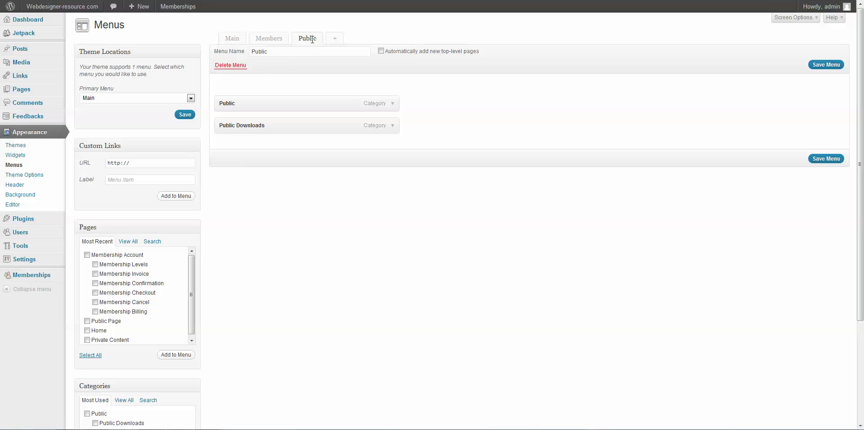
pyautogui.click(272, 39)
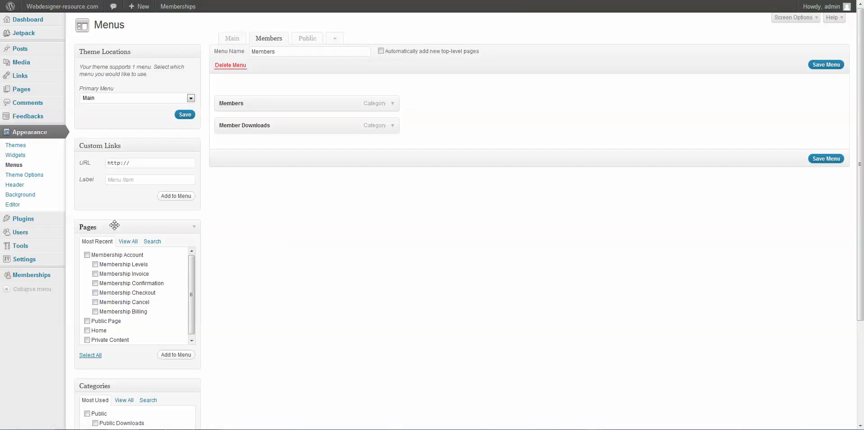
pyautogui.click(87, 340)
pyautogui.click(175, 355)
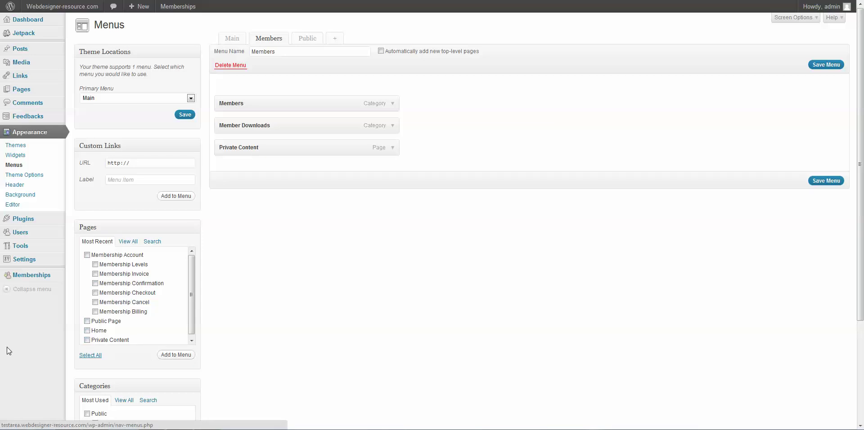
pyautogui.click(393, 148)
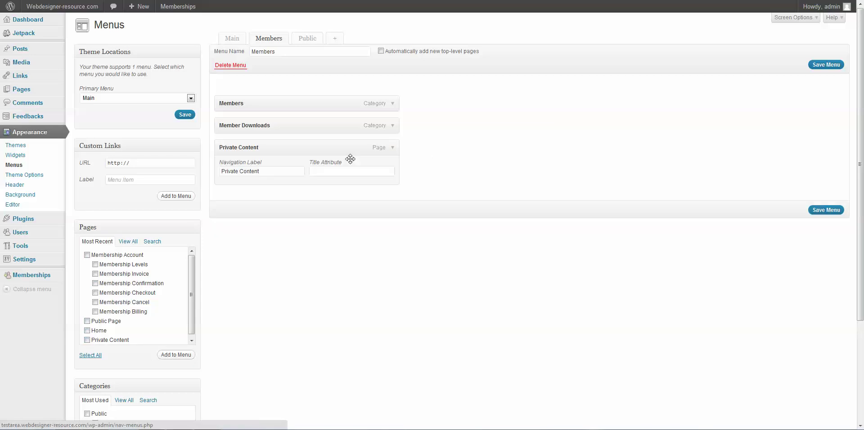
pyautogui.moveTo(268, 175); pyautogui.dragTo(215, 174)
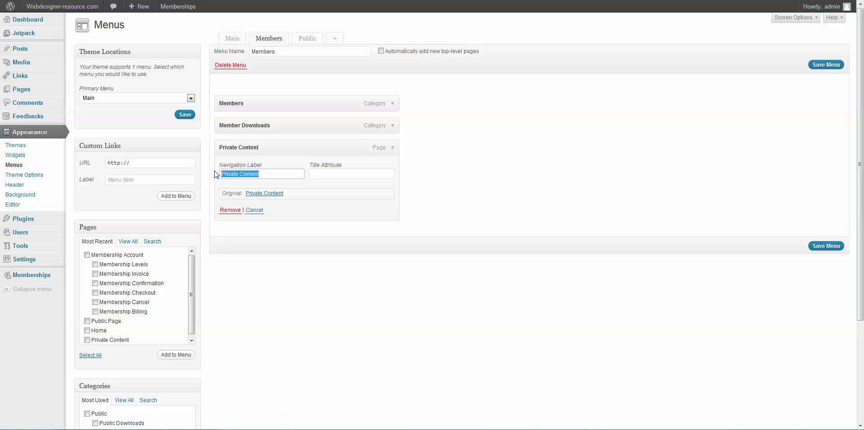
pyautogui.write('A')
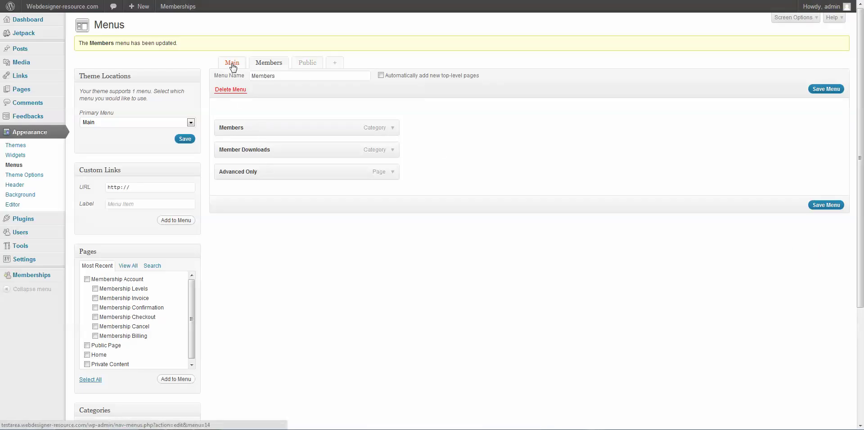
pyautogui.click(25, 158)
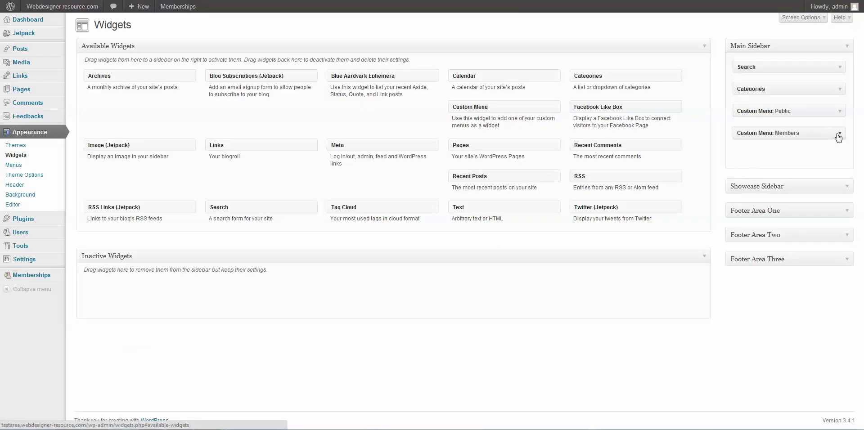
# - Set the Custom Menu: Members widget to show the Members menu and save it
pyautogui.click(839, 133)
pyautogui.click(790, 177)
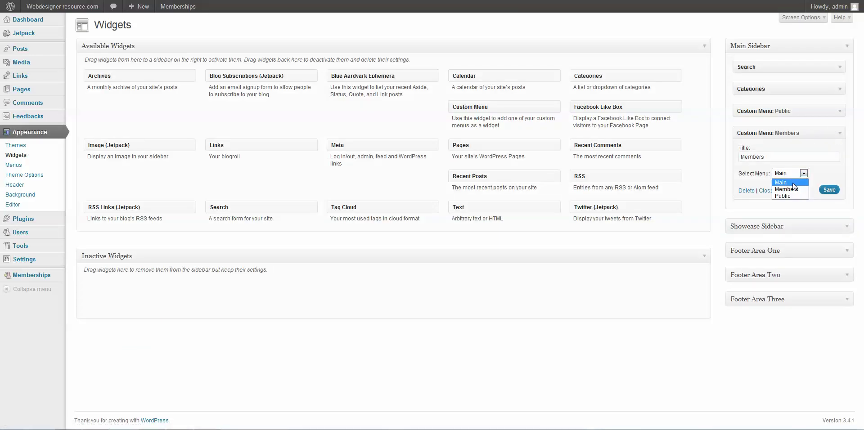
pyautogui.click(786, 189)
pyautogui.click(829, 190)
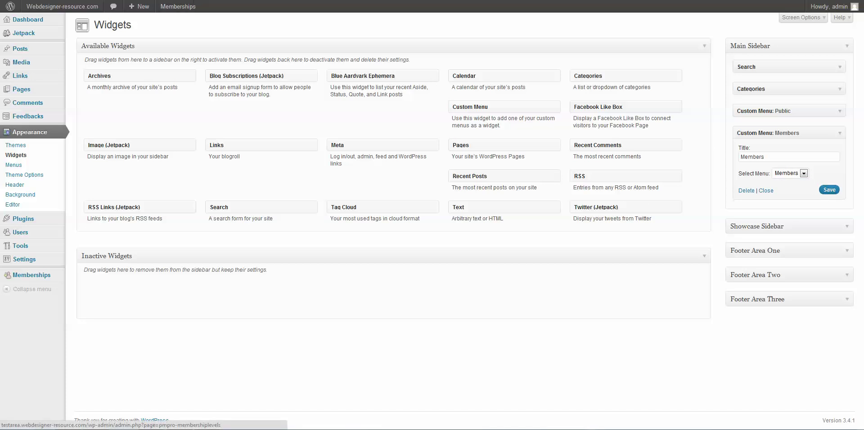
# - Reload the live site and follow the Advanced Only sidebar link
pyautogui.click(62, 6)
pyautogui.press('F5')
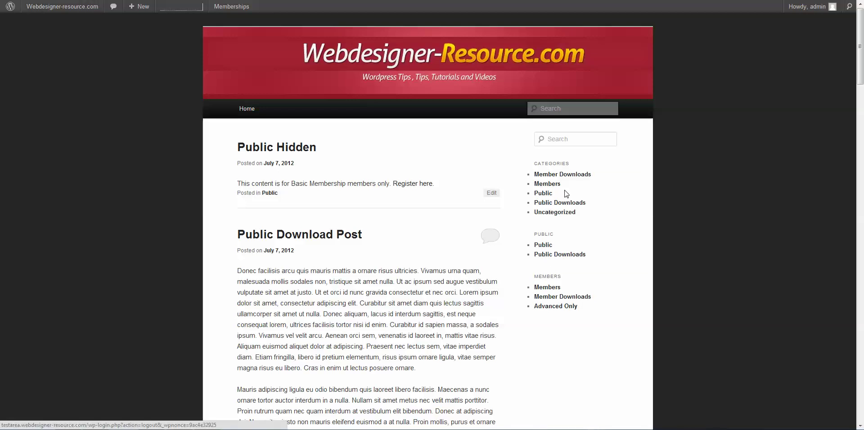
pyautogui.click(556, 307)
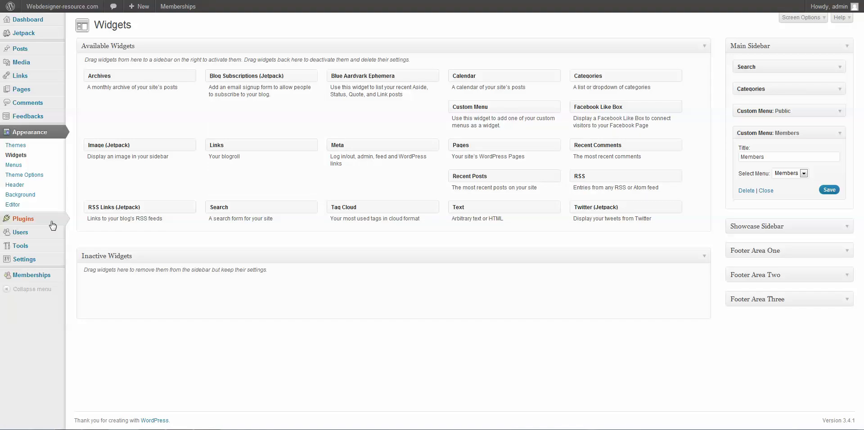
# - Browse the Discount Codes, Members List and Advanced Settings pages under Memberships
pyautogui.moveTo(40, 280)
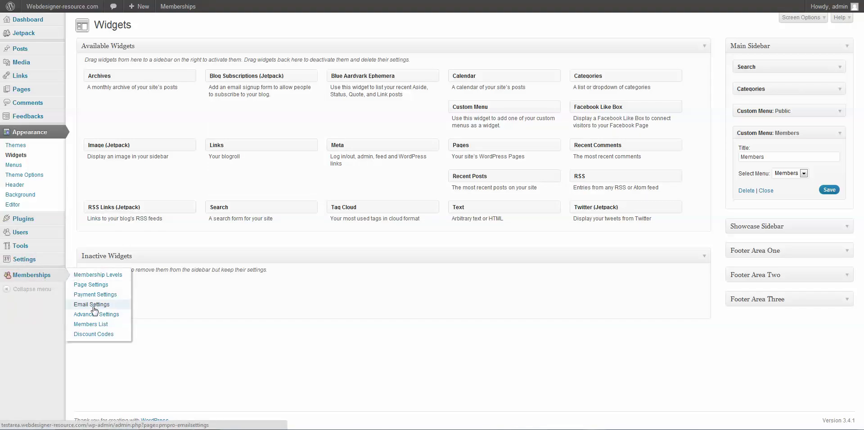
pyautogui.click(94, 334)
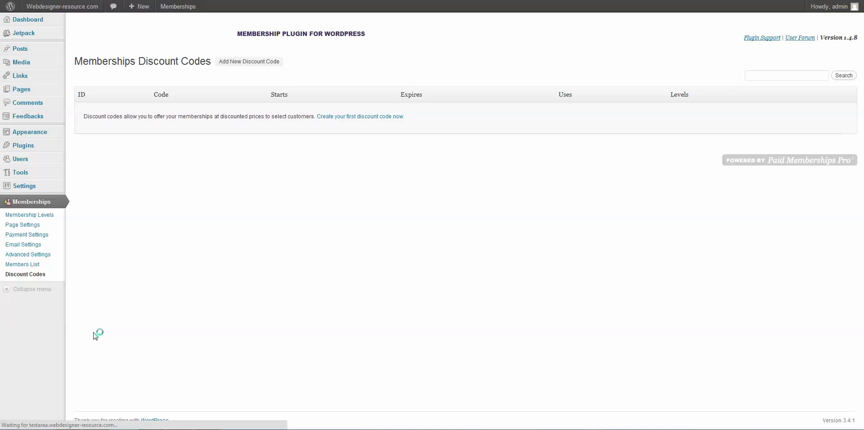
pyautogui.click(33, 267)
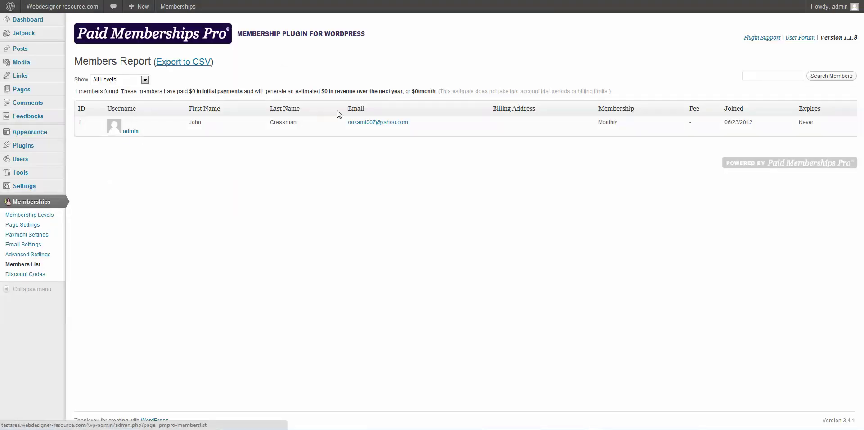
pyautogui.click(48, 259)
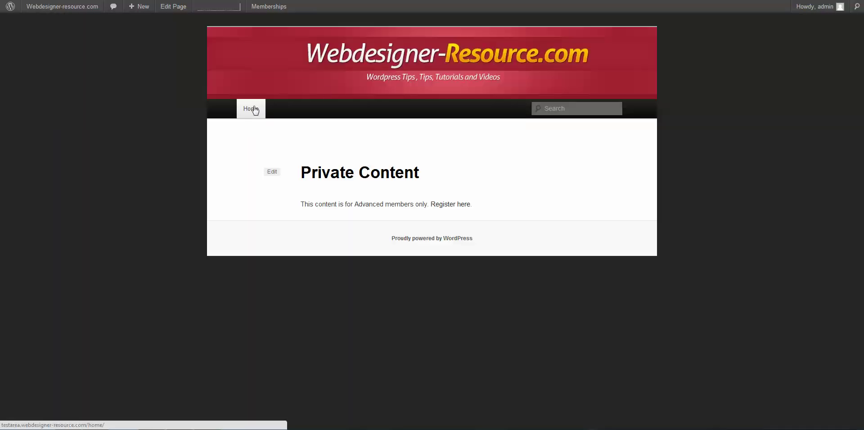
# - Return to the public Home page to confirm Advanced Only now appears in the Members sidebar menu
pyautogui.click(261, 108)
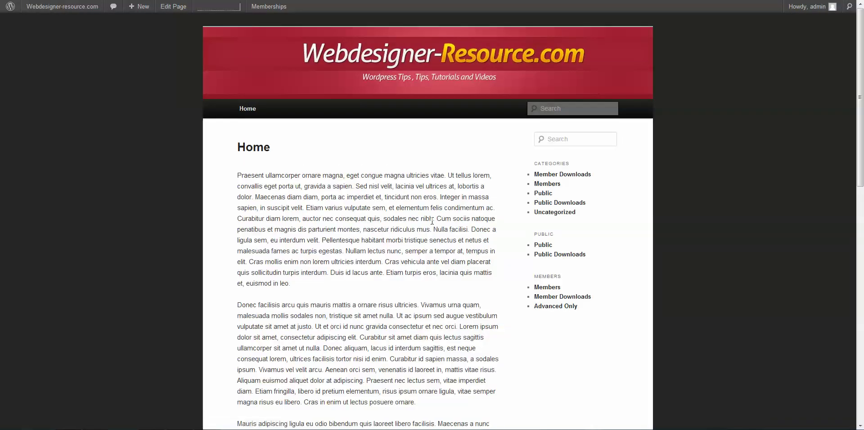